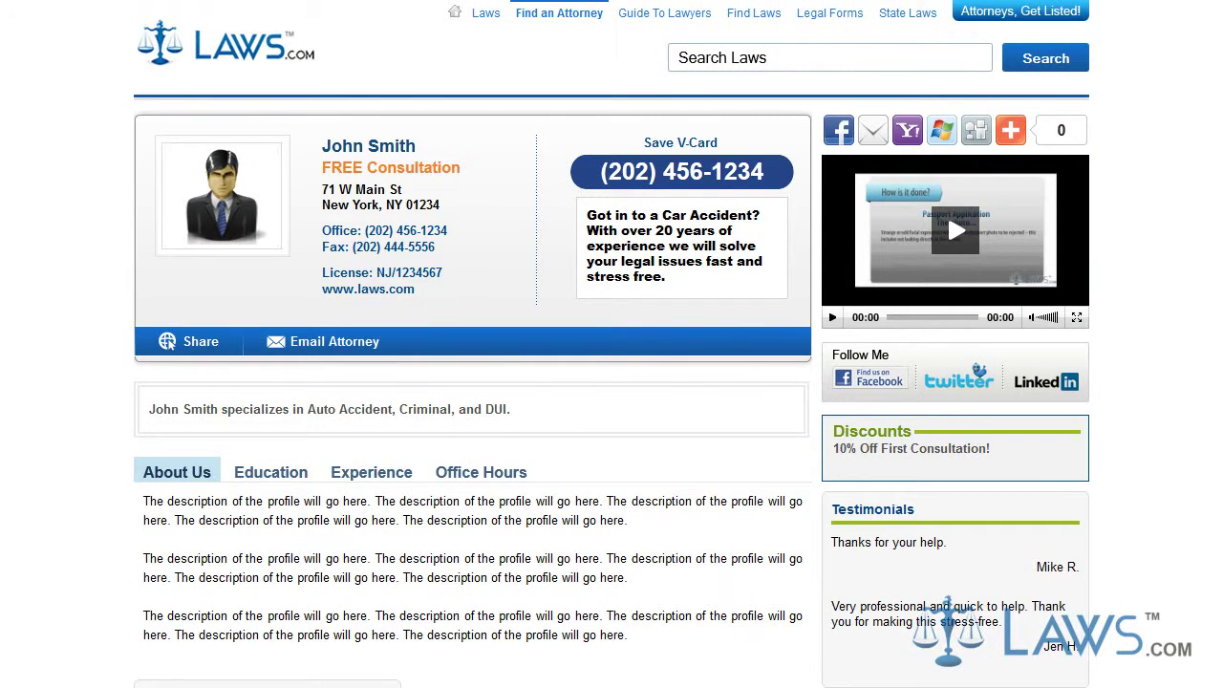
# - Review the attorney's public profile page, including its Experience, Education and Office Hours sections
pyautogui.scroll(-6, 611, 344)
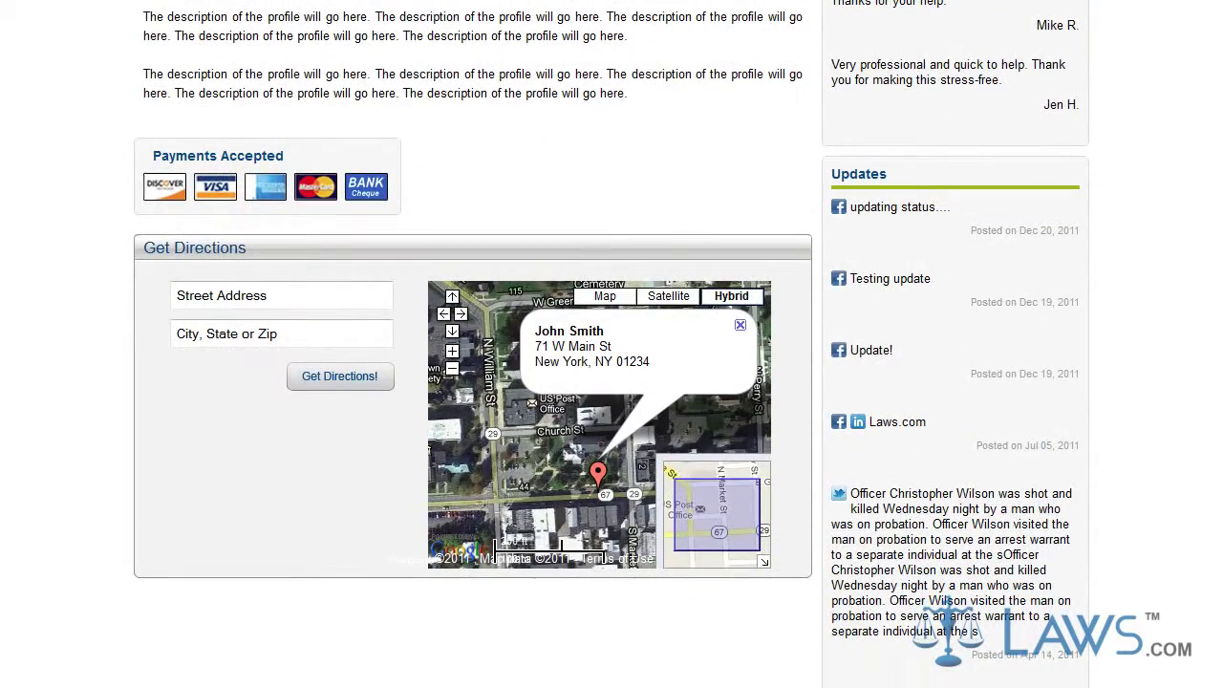
pyautogui.scroll(4, 1125, 418)
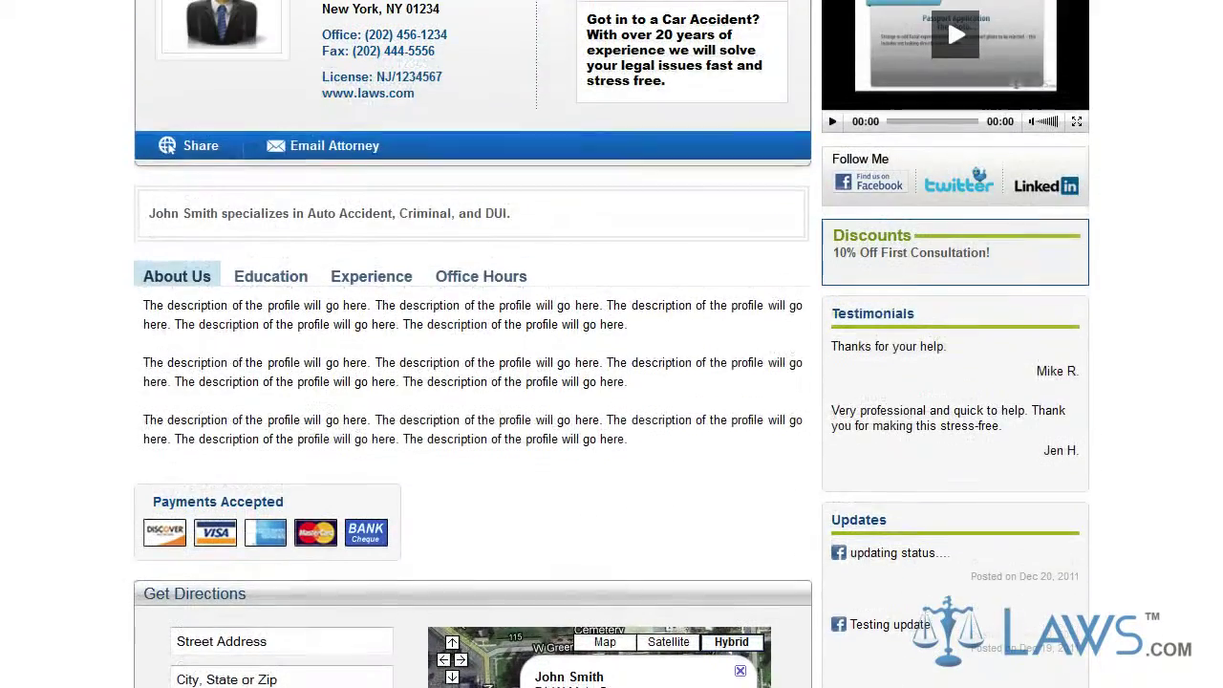
pyautogui.click(393, 285)
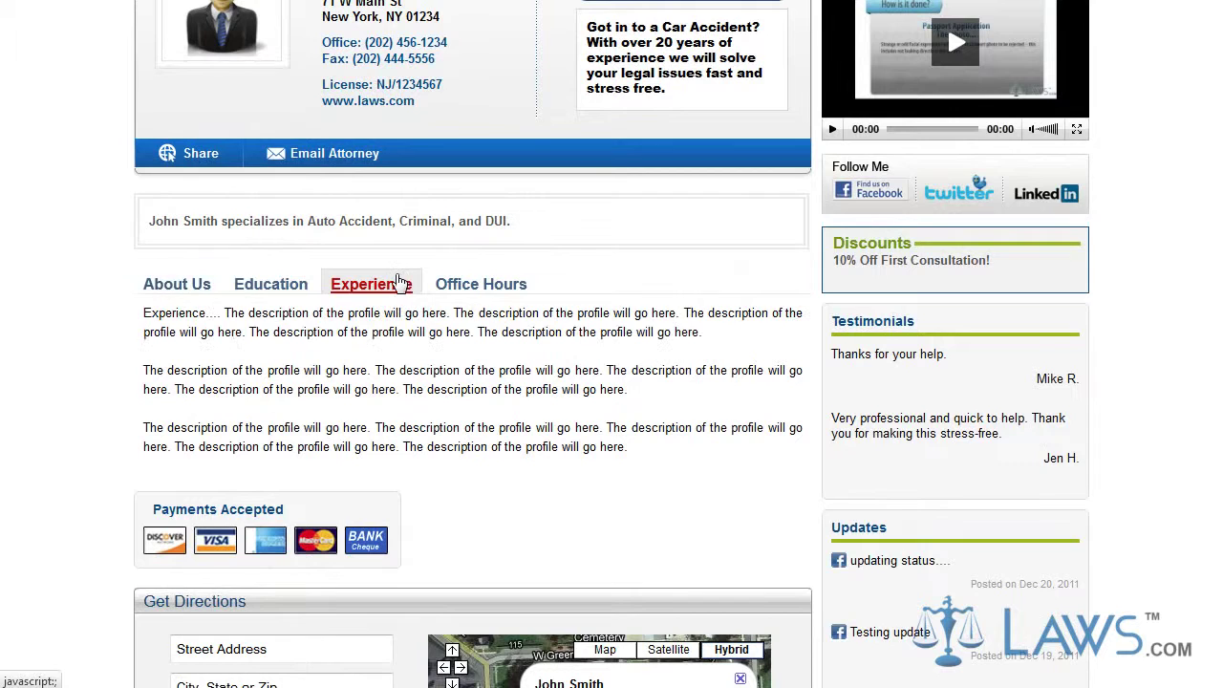
pyautogui.click(245, 289)
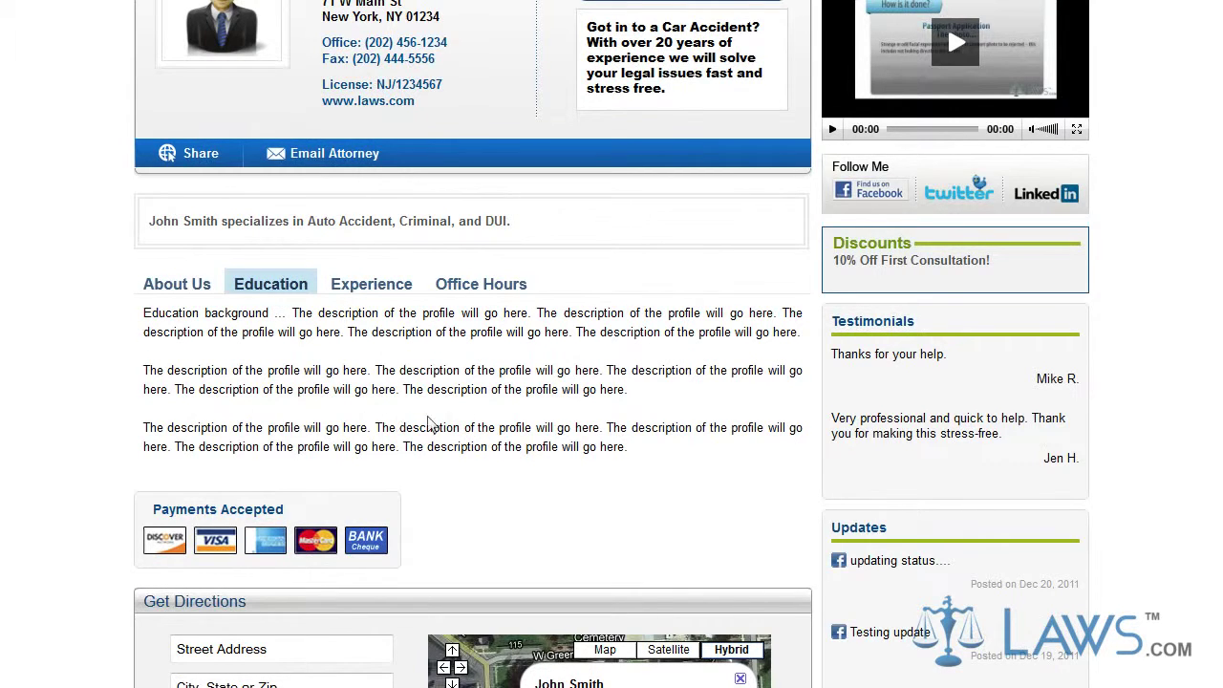
pyautogui.click(497, 289)
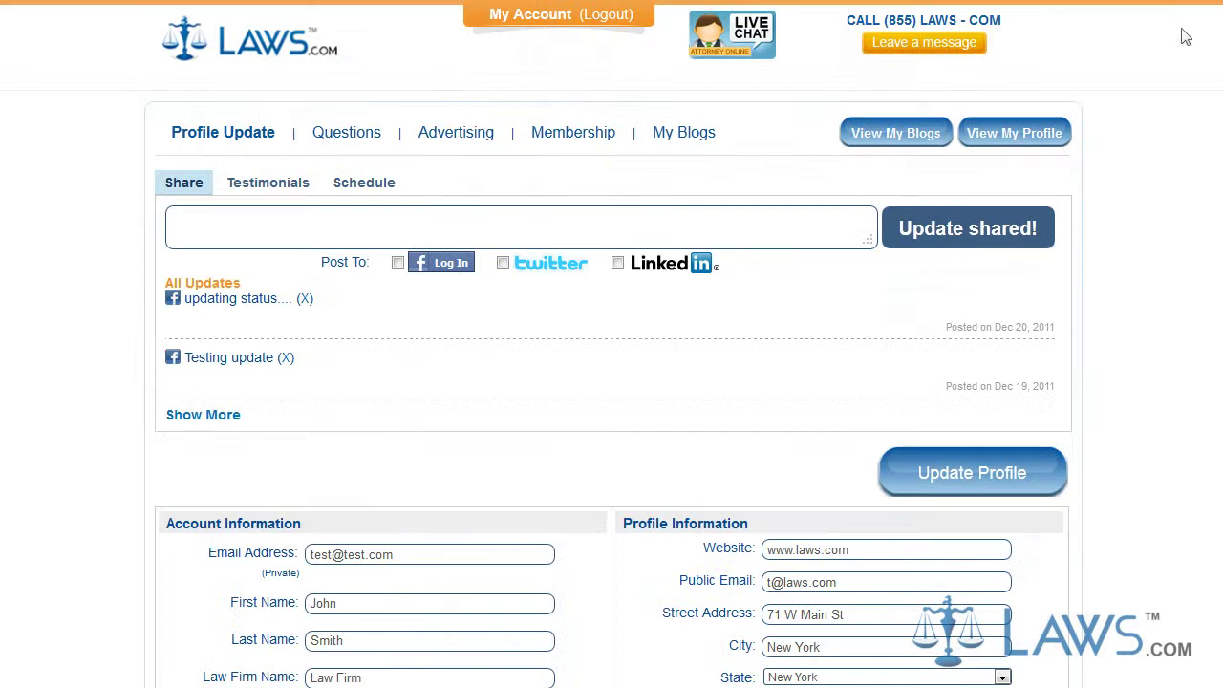
# - Insert "Describe ..." at the start of the About Us and Education descriptions in the profile update form
pyautogui.middleClick(1166, 109)
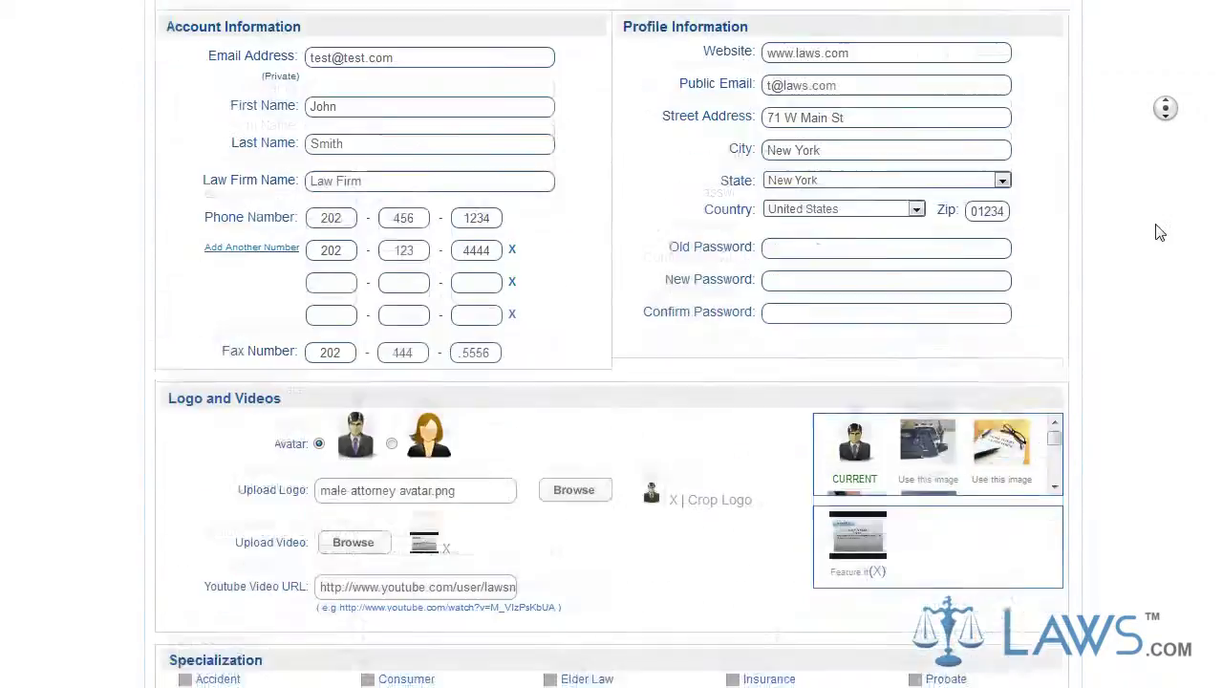
pyautogui.middleClick(1149, 219)
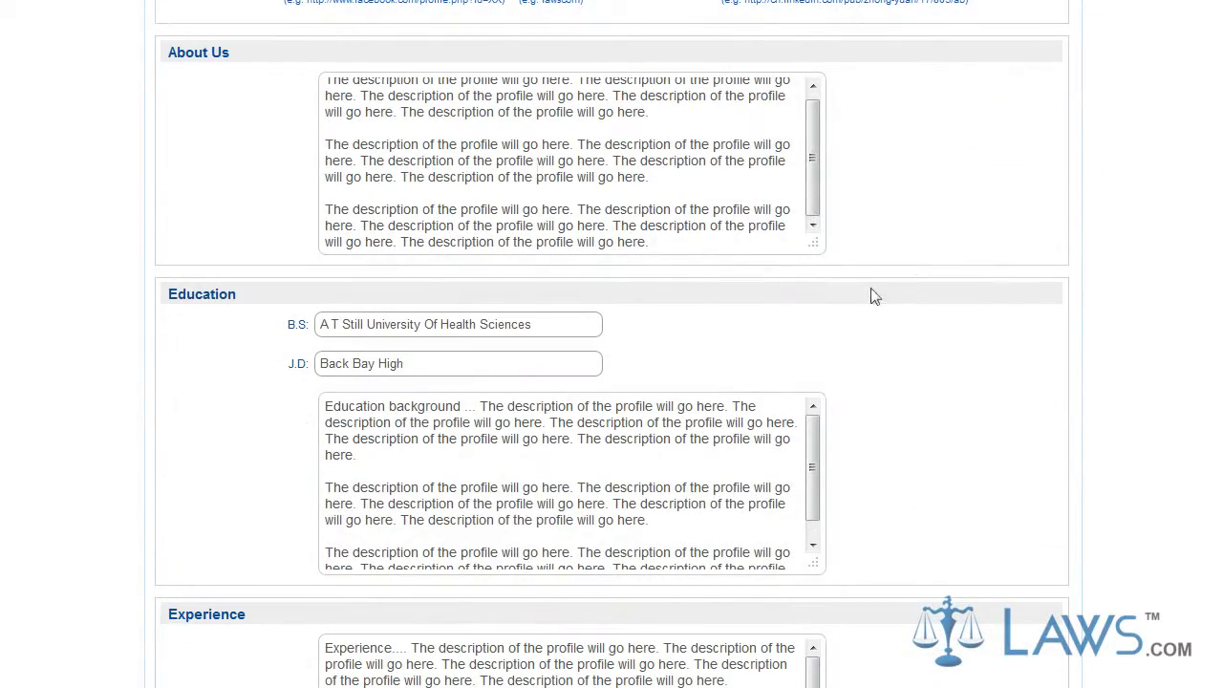
pyautogui.scroll(1, 366, 112)
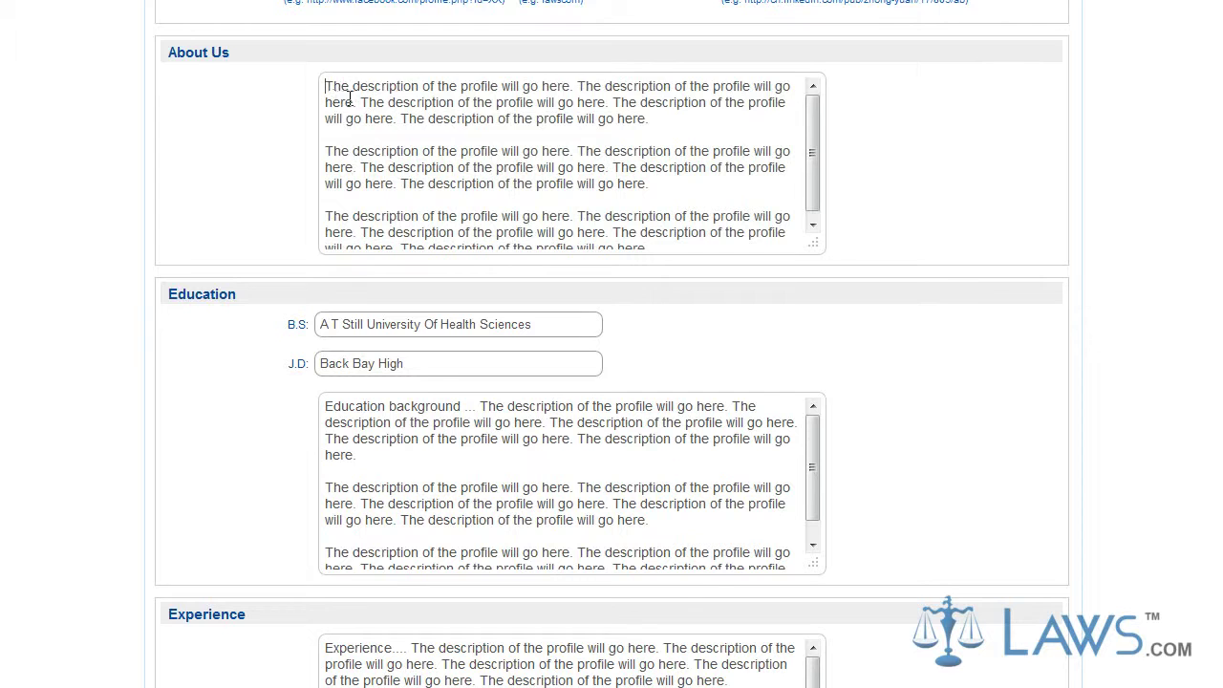
pyautogui.write('Describe ...')
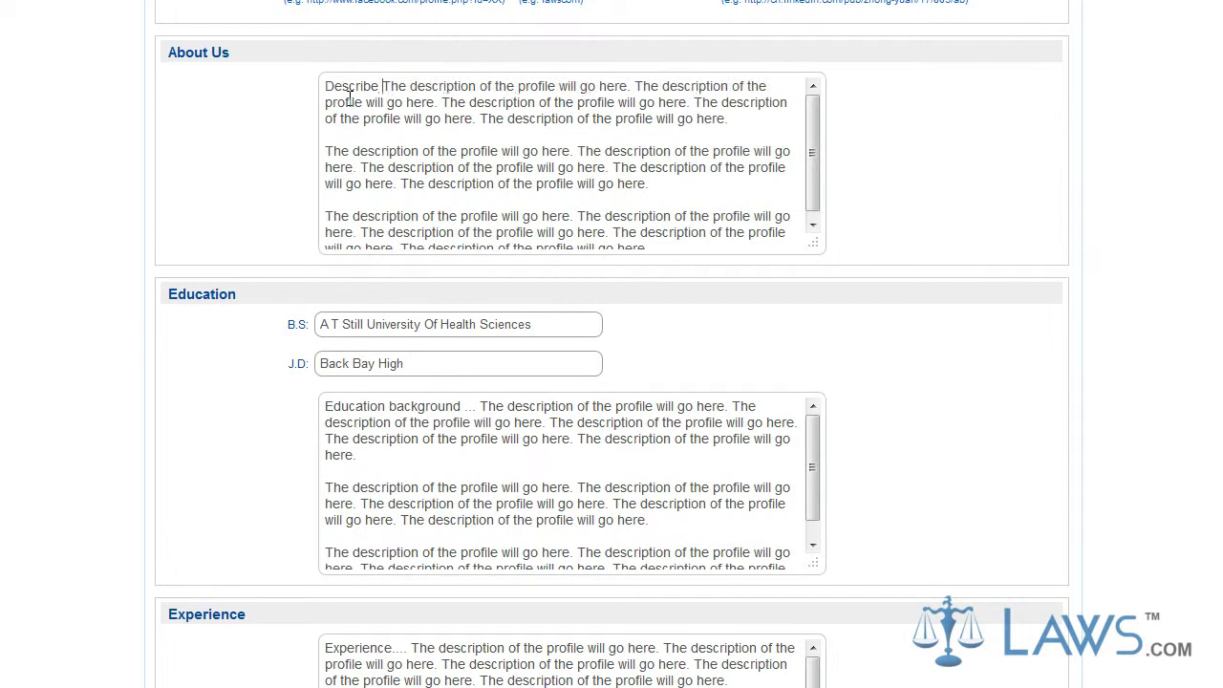
pyautogui.click(324, 409)
pyautogui.write('Describe ')
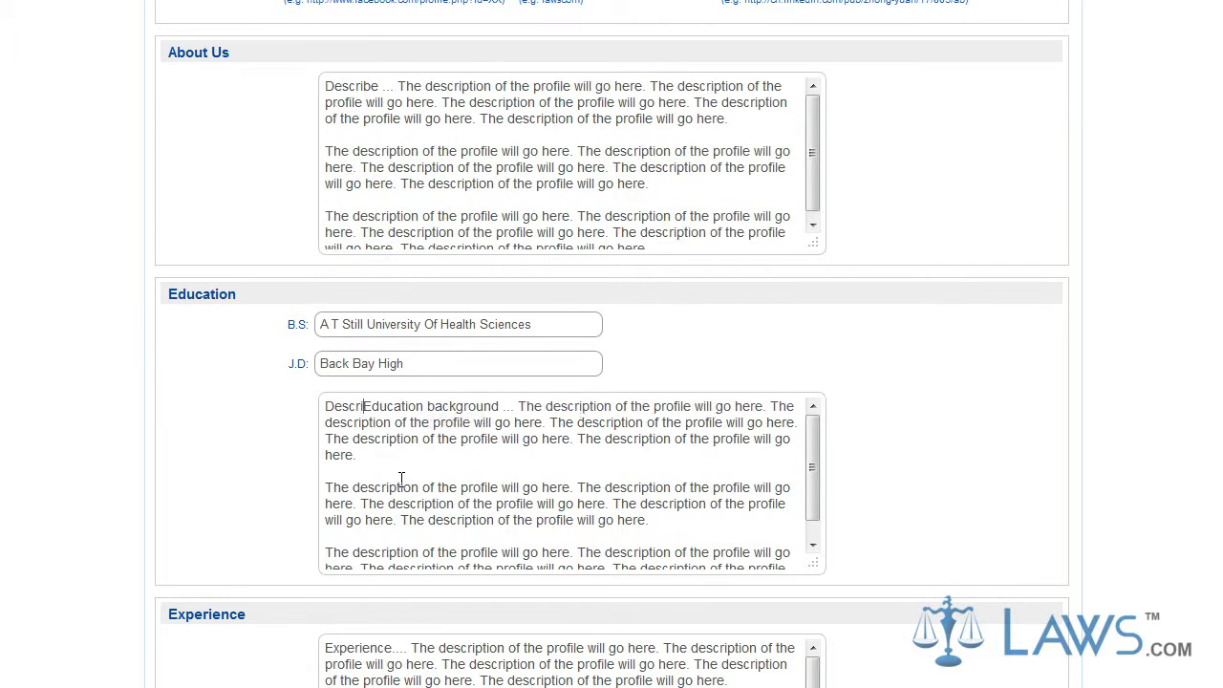
pyautogui.write('...')
# - Insert "Describe ..." at the start of the Experience description
pyautogui.scroll(-4, 400, 412)
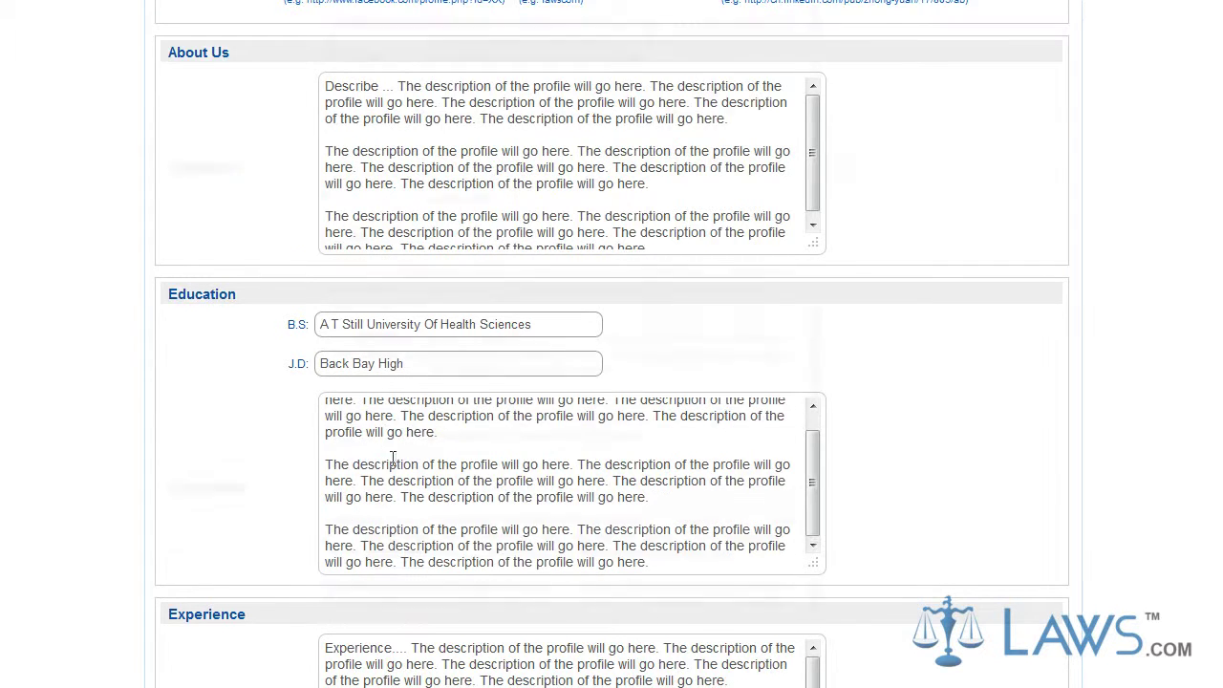
pyautogui.scroll(-1, 418, 528)
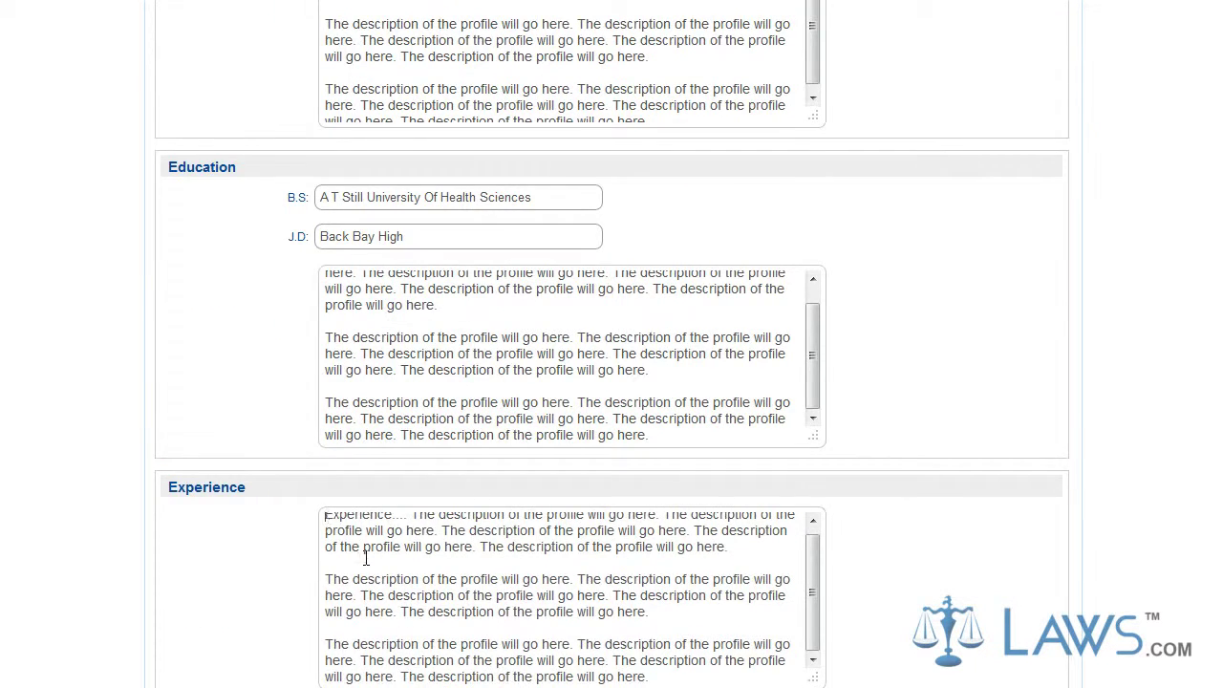
pyautogui.write('Describe ..')
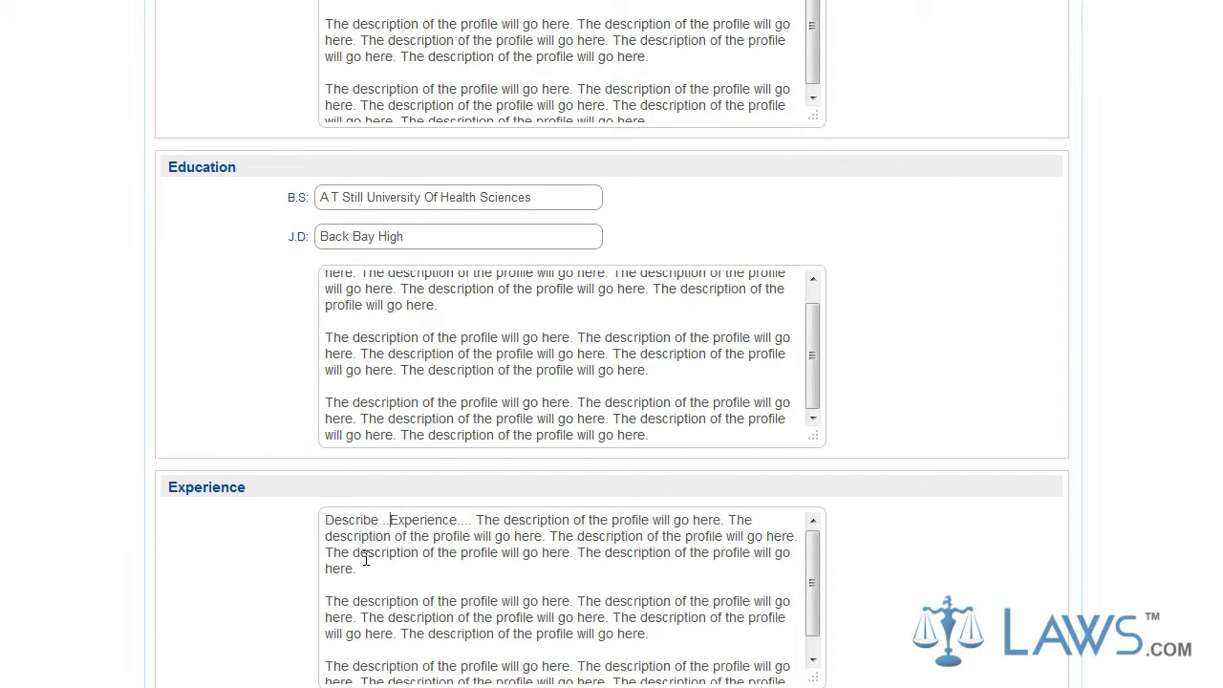
pyautogui.write('.')
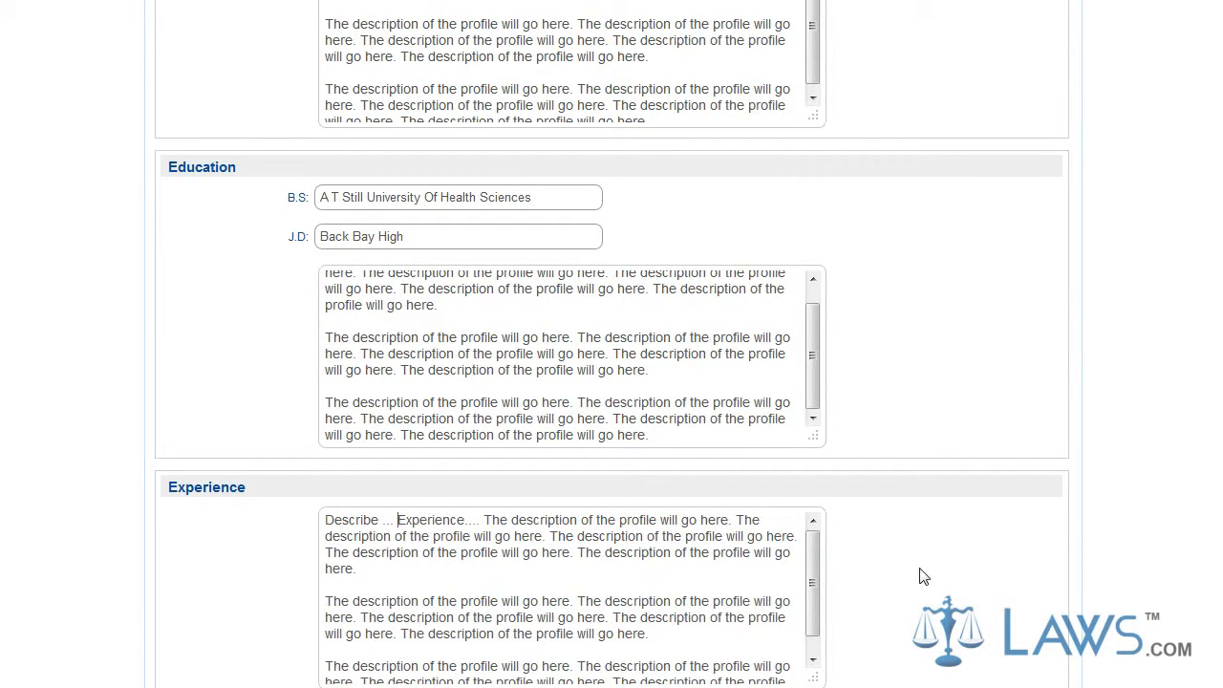
# - Choose 00 for Sunday's opening minutes and New Jersey as the license state
pyautogui.middleClick(919, 568)
pyautogui.scroll(15, 917, 535)
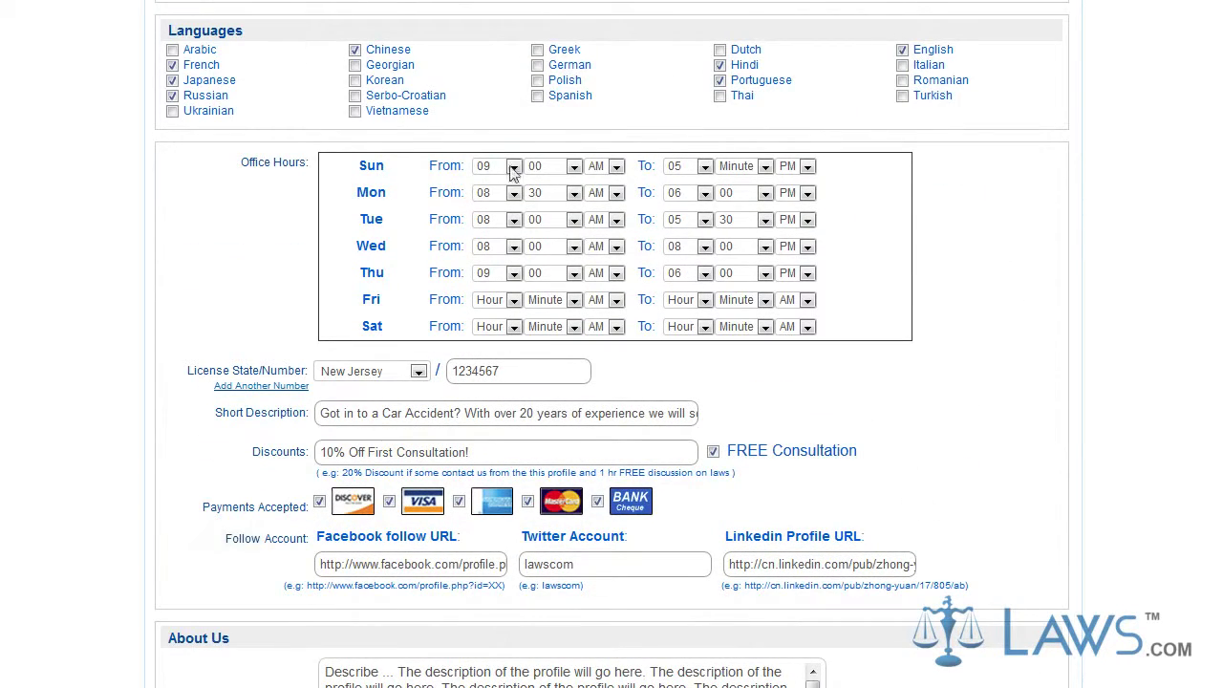
pyautogui.click(572, 167)
pyautogui.click(547, 196)
pyautogui.click(373, 378)
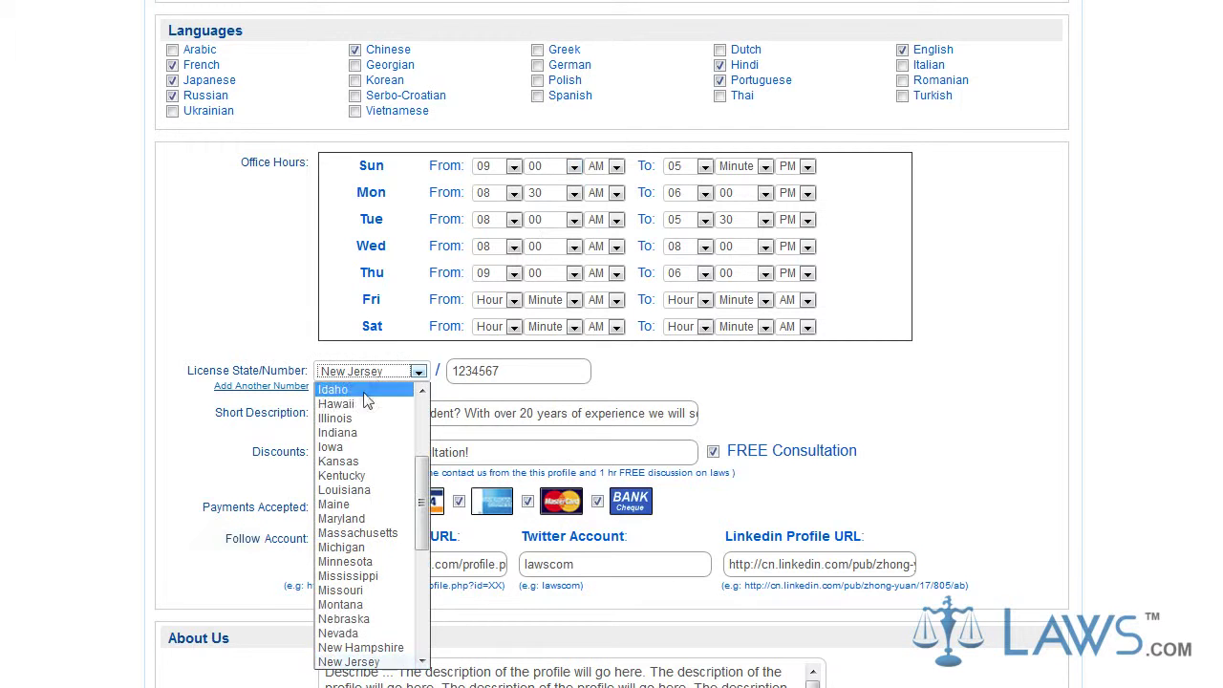
pyautogui.click(348, 661)
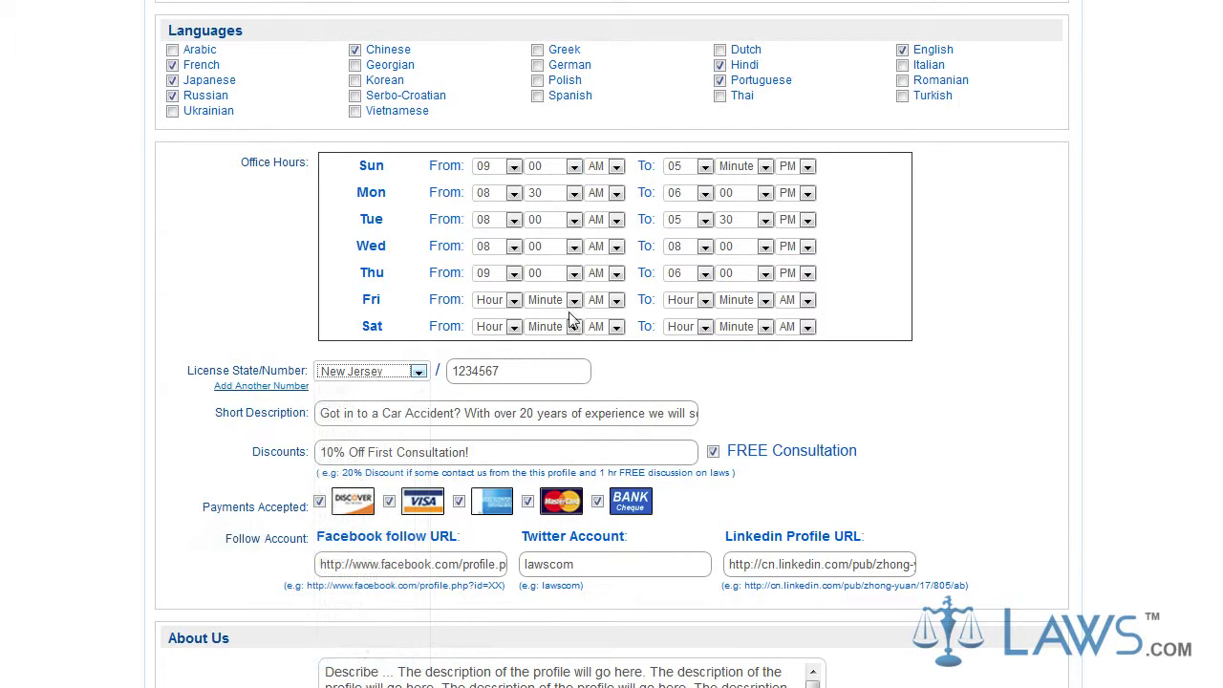
pyautogui.click(488, 413)
pyautogui.write('Short descri')
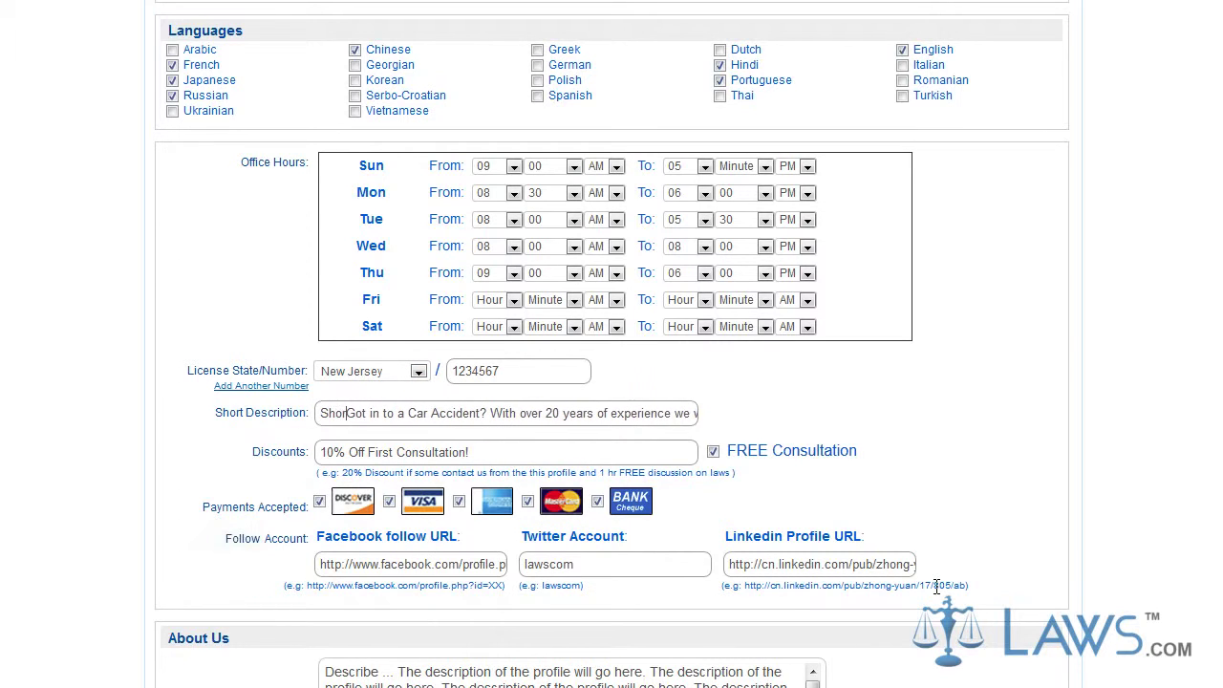
pyautogui.write('ption...')
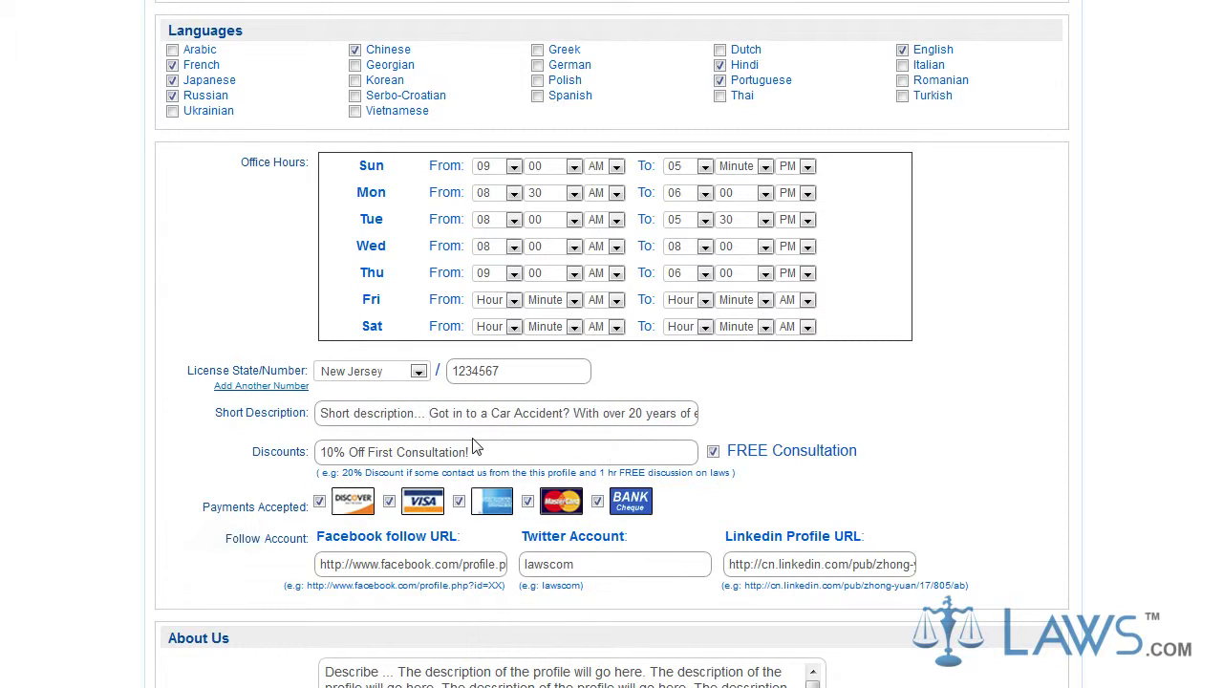
pyautogui.hotkey('ctrl', 'z')
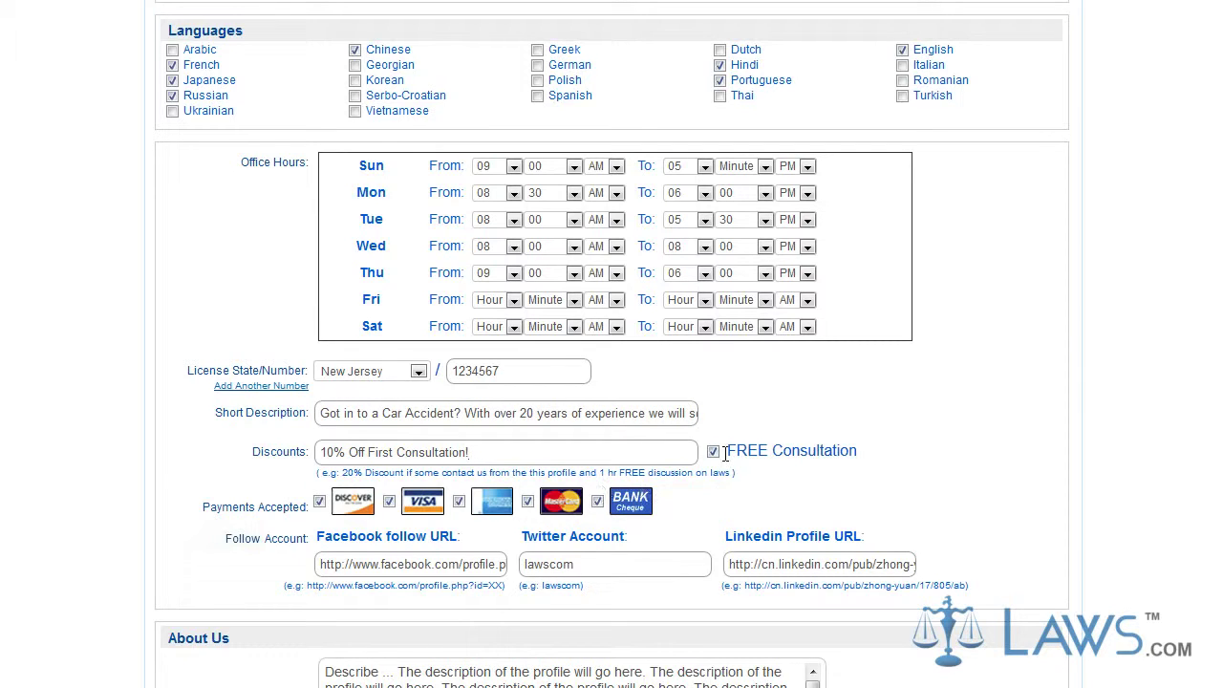
# - Replace the profile's discount text with "20% off for recurring clients"
pyautogui.click(668, 449)
pyautogui.moveTo(486, 459); pyautogui.dragTo(66, 455)
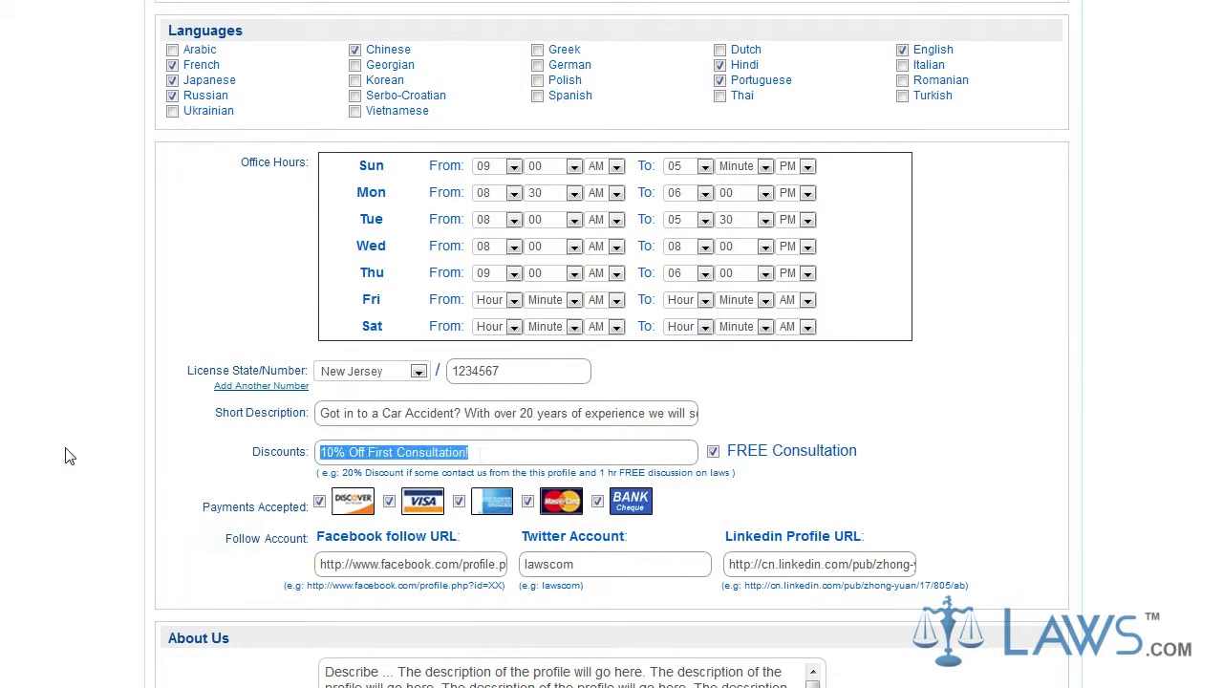
pyautogui.write('20% off for recurri')
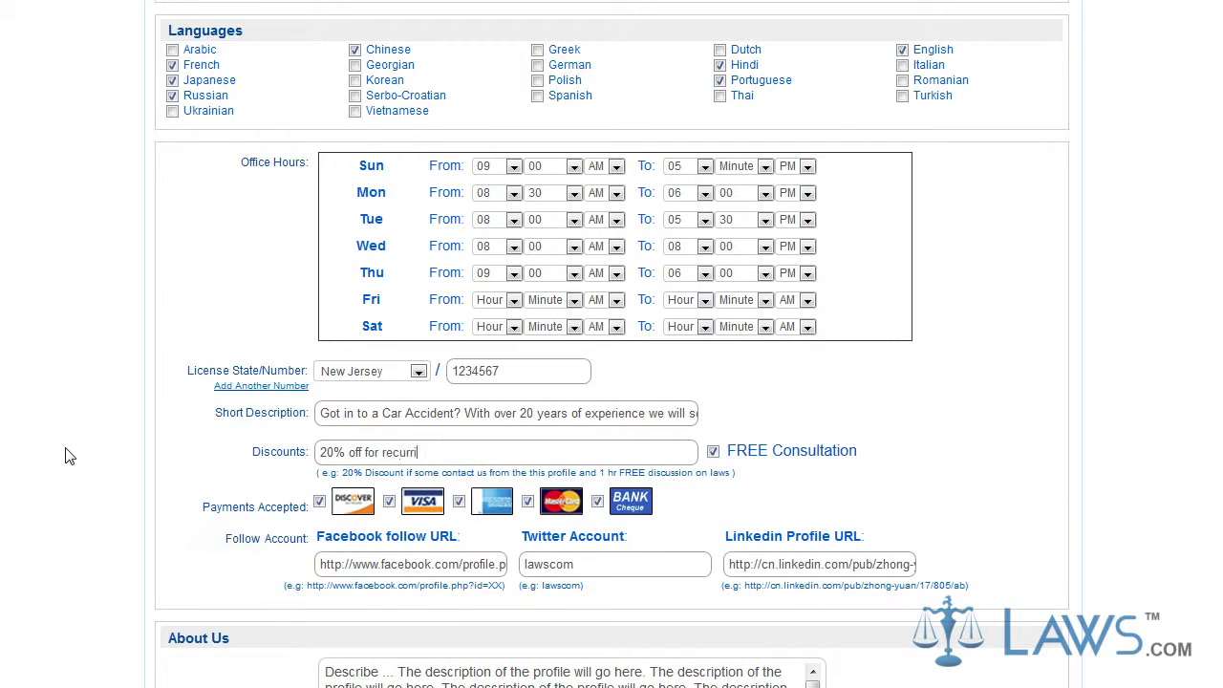
pyautogui.write('ng cutomers')
pyautogui.doubleClick(454, 452)
pyautogui.write('clients')
# - Examine the avatar options, the public profile's Share option and the social follow account fields in the update form
pyautogui.middleClick(1066, 380)
pyautogui.scroll(3, 1084, 314)
pyautogui.scroll(15, 1085, 313)
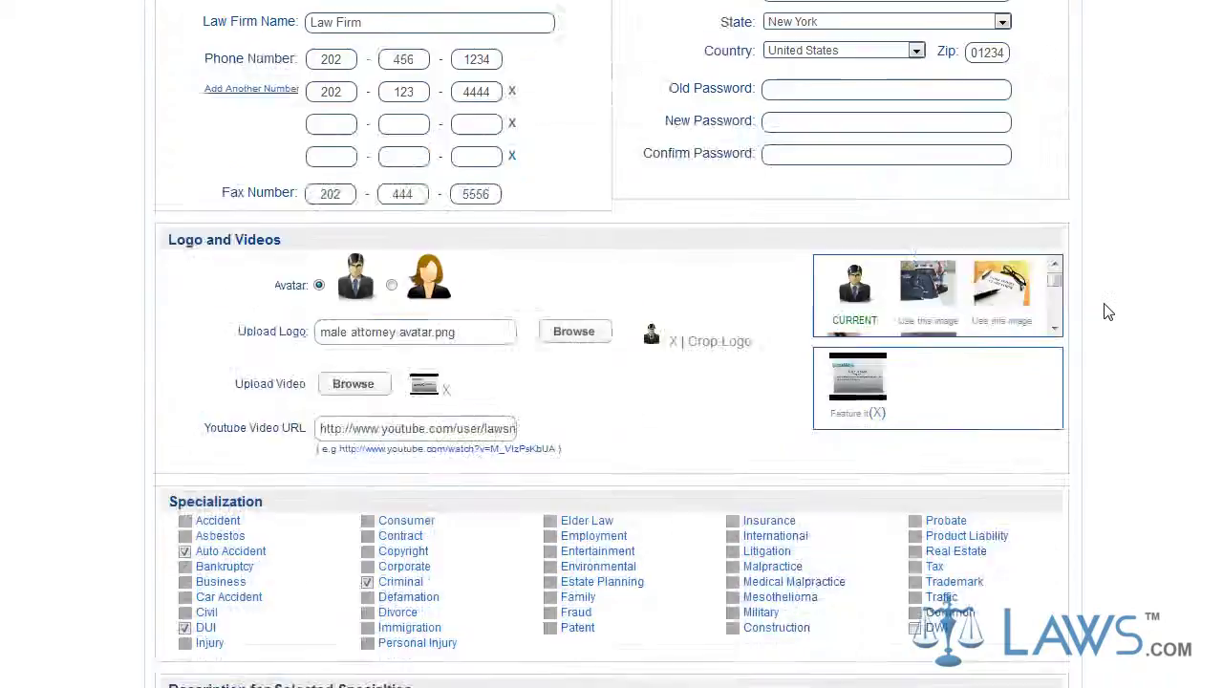
pyautogui.click(424, 276)
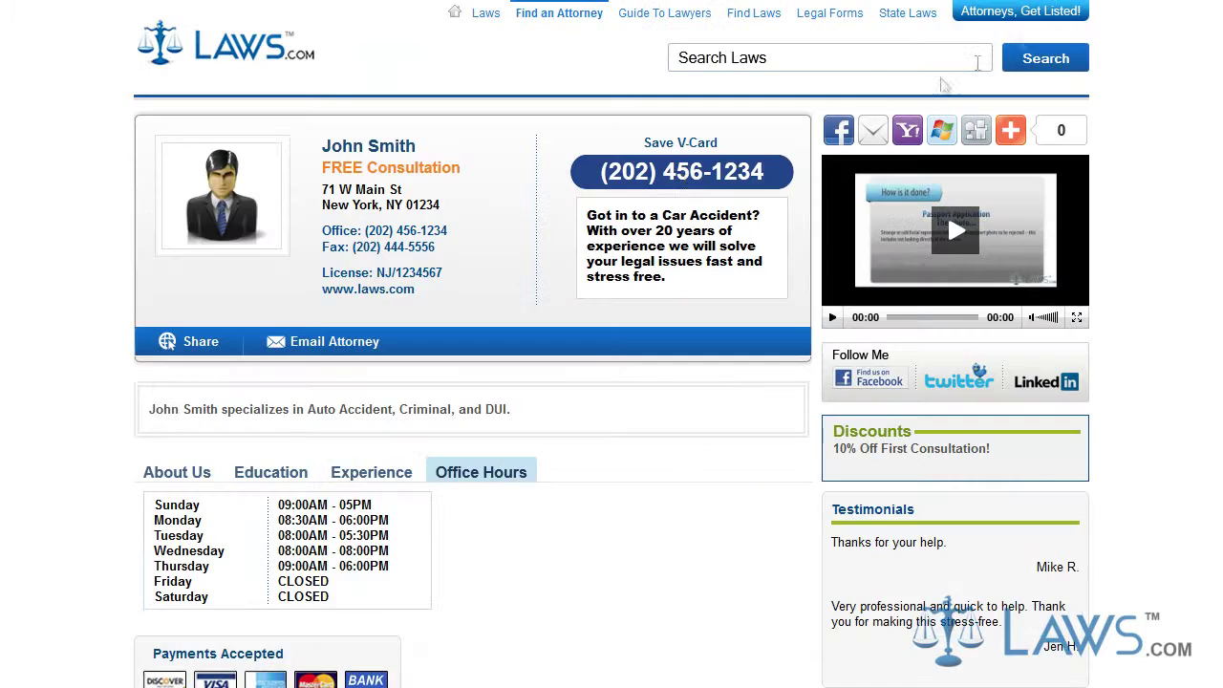
pyautogui.moveTo(198, 343)
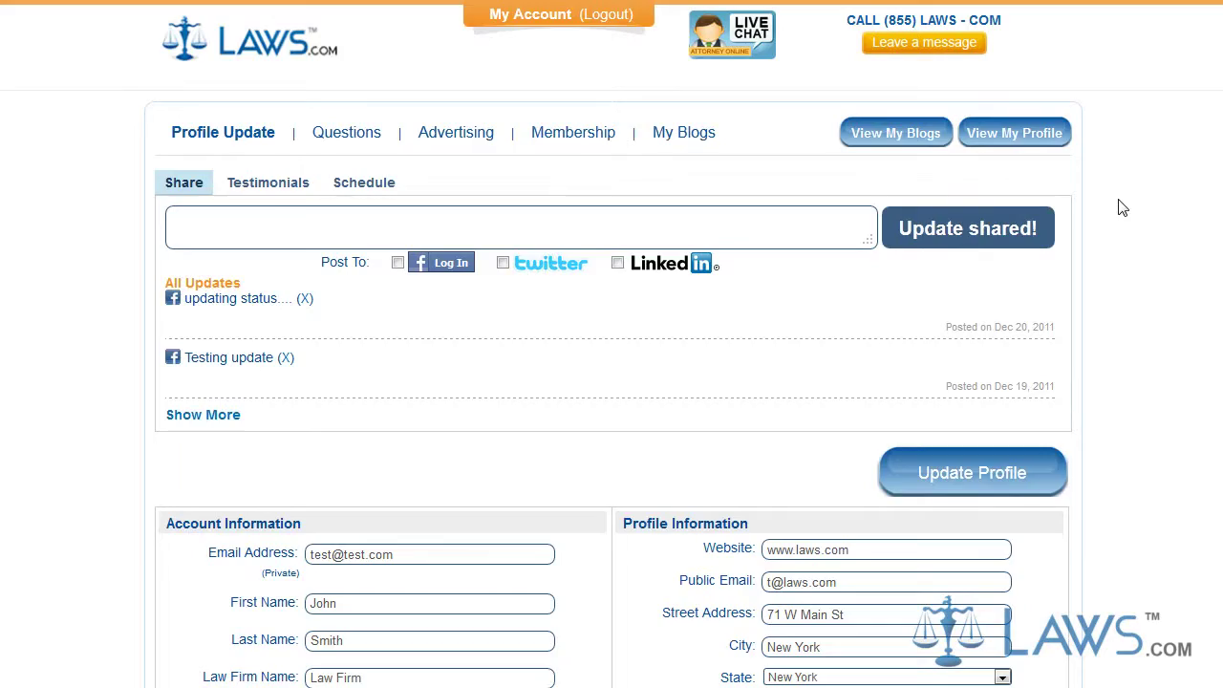
pyautogui.middleClick(1116, 198)
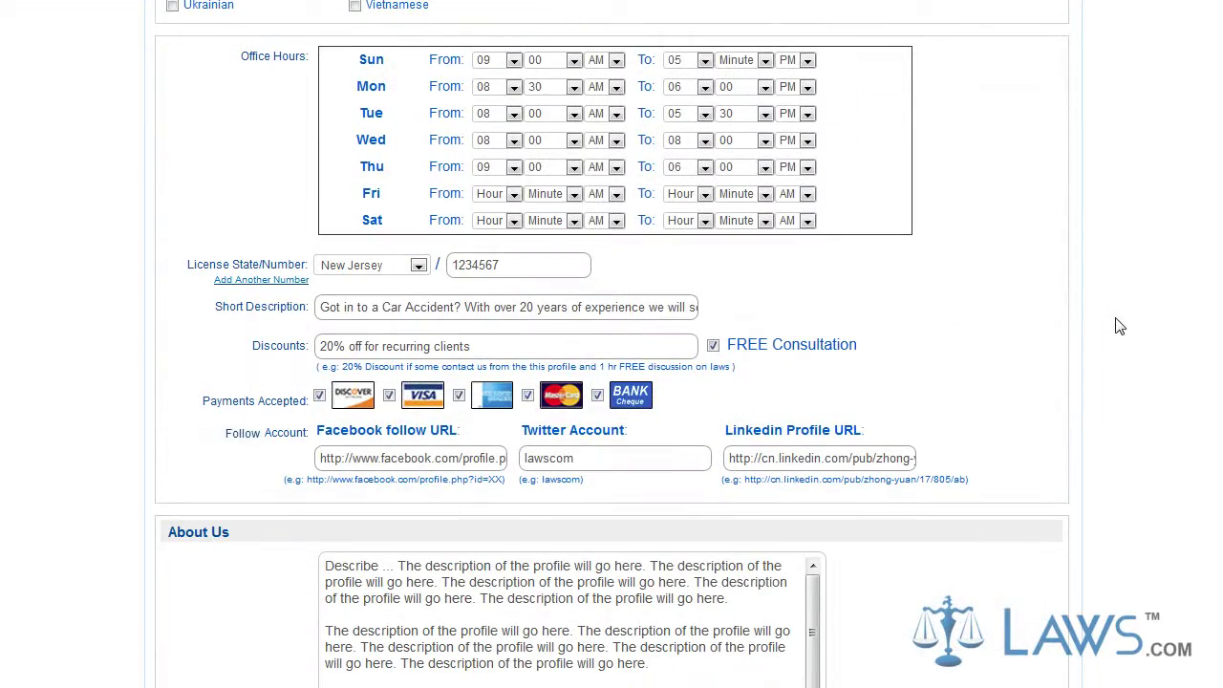
pyautogui.click(372, 458)
pyautogui.scroll(15, 1089, 439)
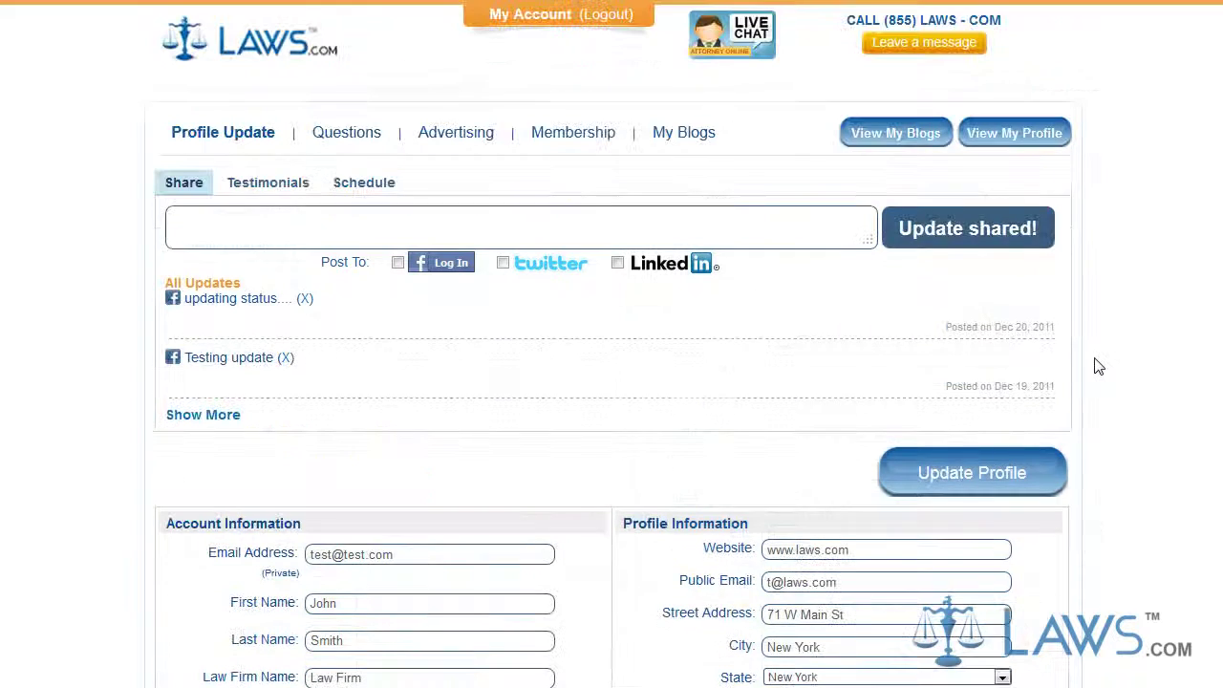
# - Share the status update "Share status..." with posting to Facebook enabled, and close the message
pyautogui.write('Sha')
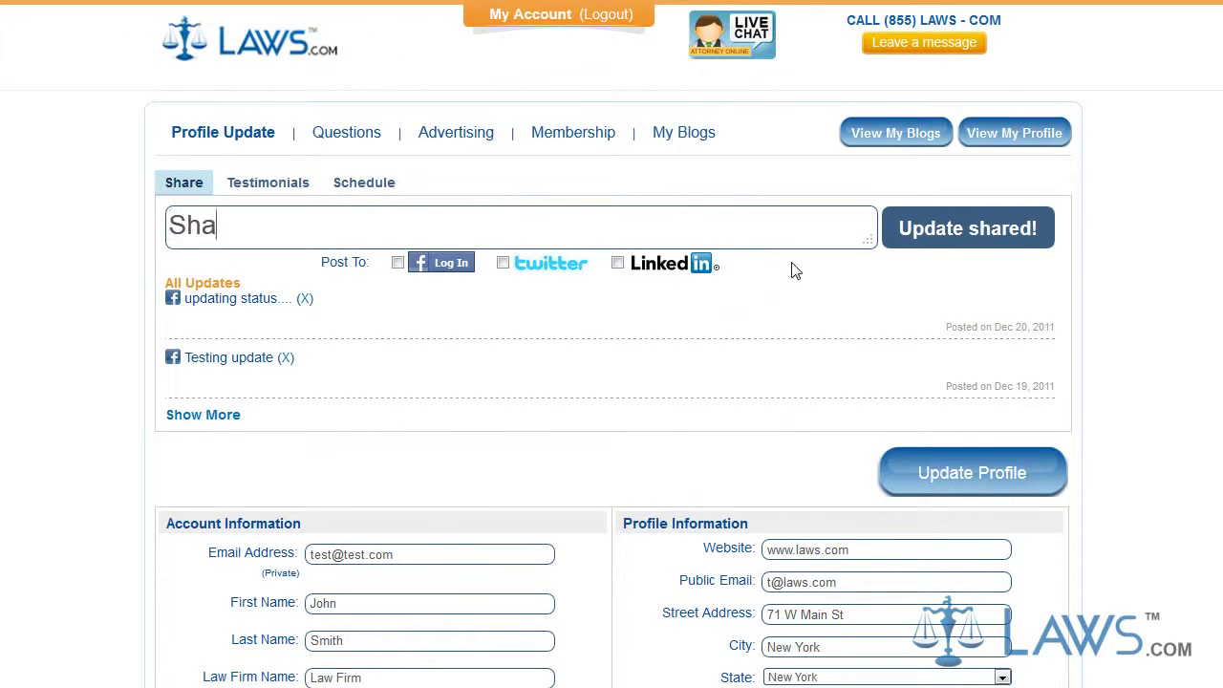
pyautogui.write('re status/')
pyautogui.press('BackSpace')
pyautogui.press('BackSpace')
pyautogui.press('BackSpace')
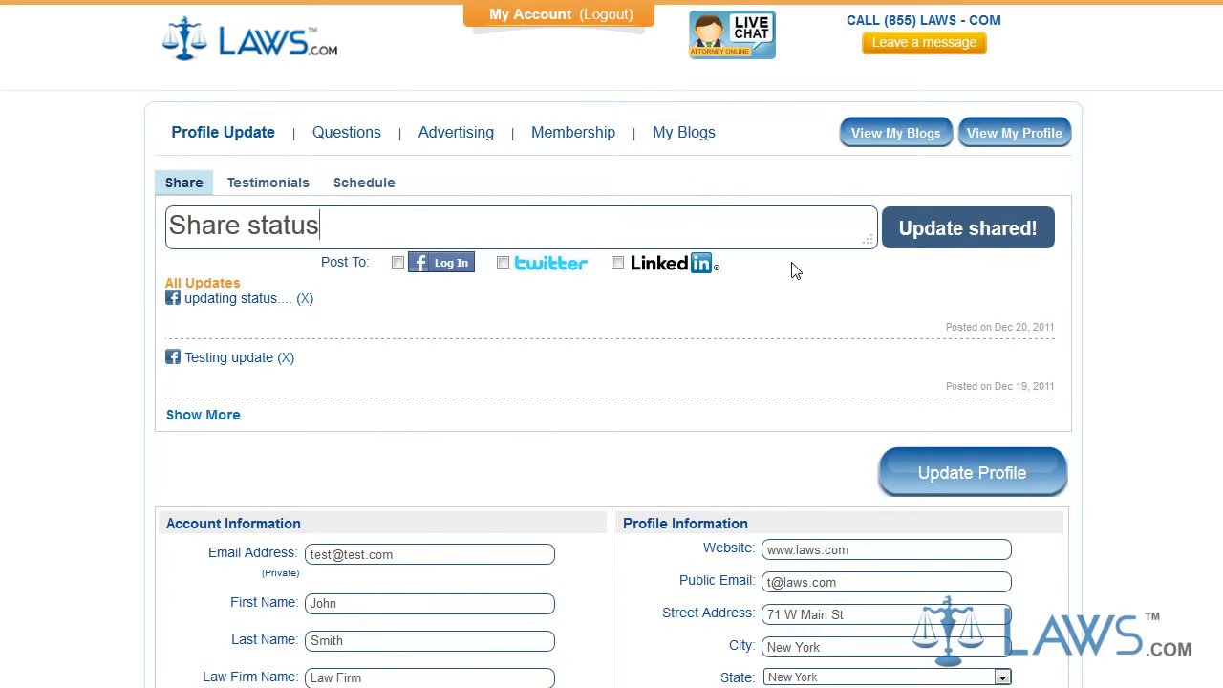
pyautogui.click(397, 263)
pyautogui.click(1020, 239)
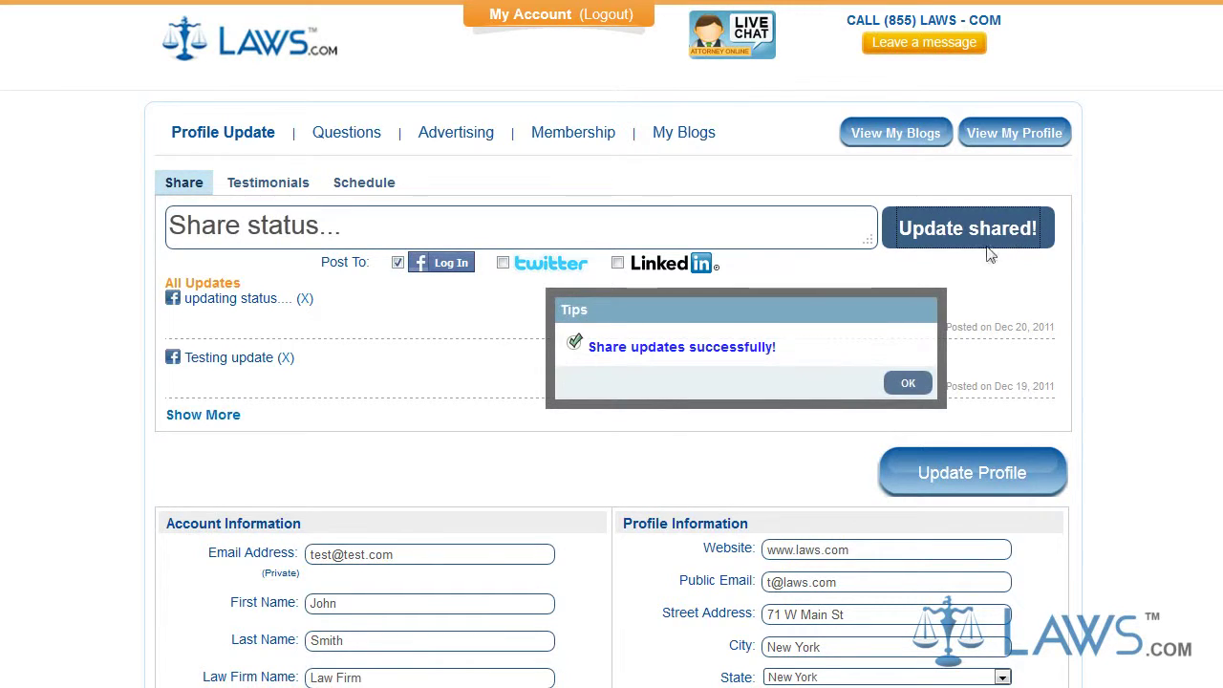
pyautogui.click(903, 382)
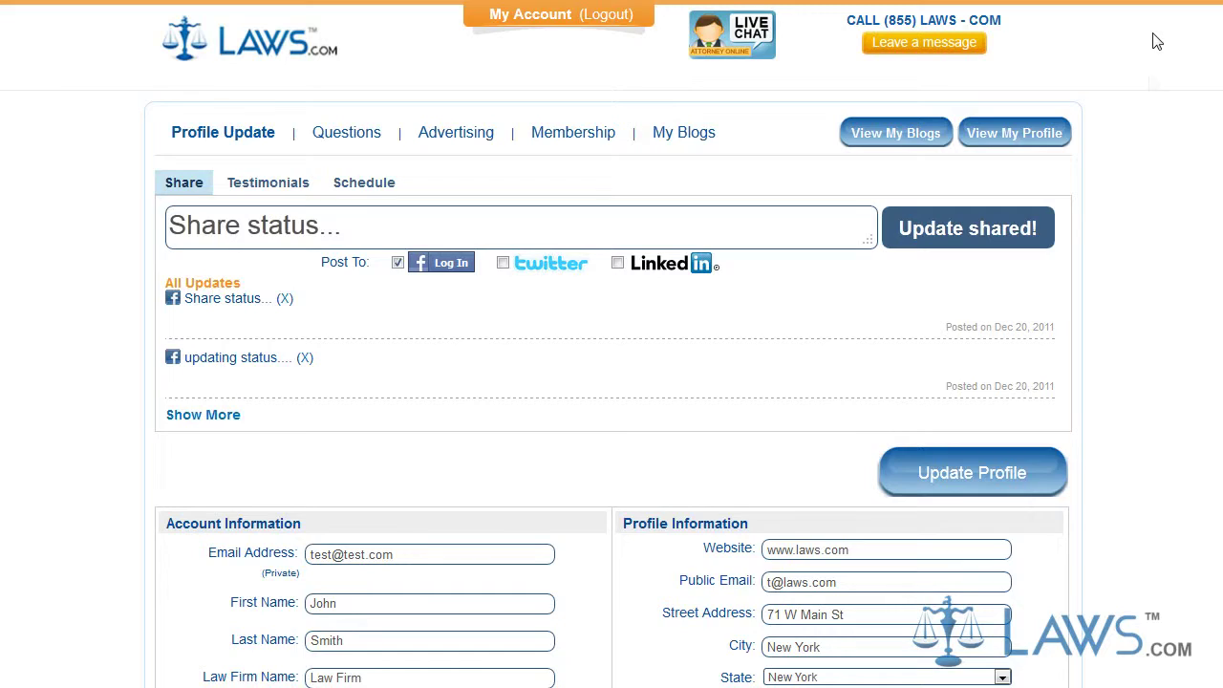
pyautogui.middleClick(1142, 244)
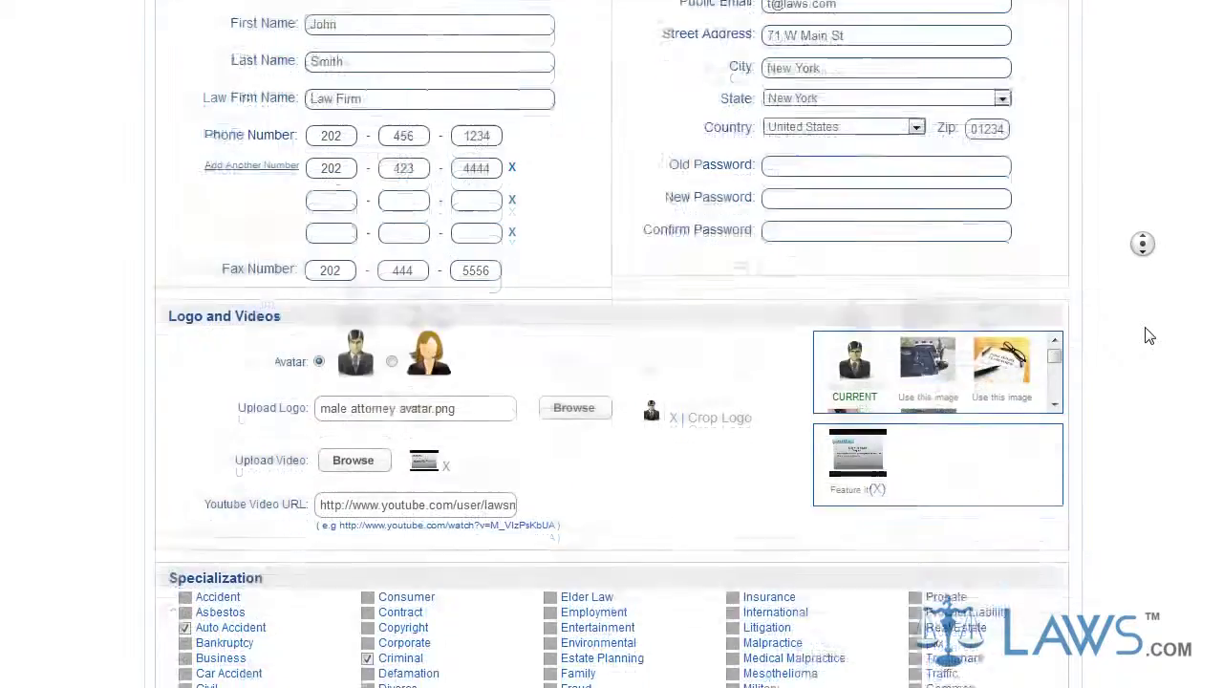
pyautogui.middleClick(1119, 319)
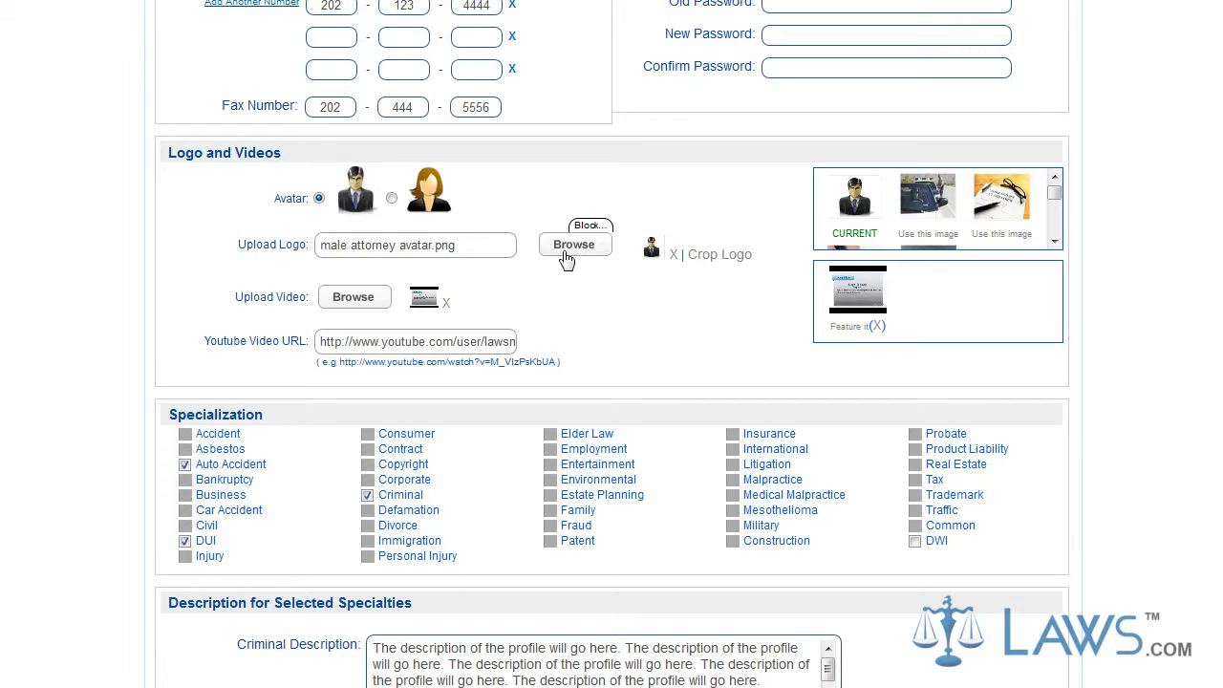
pyautogui.click(573, 245)
pyautogui.click(83, 220)
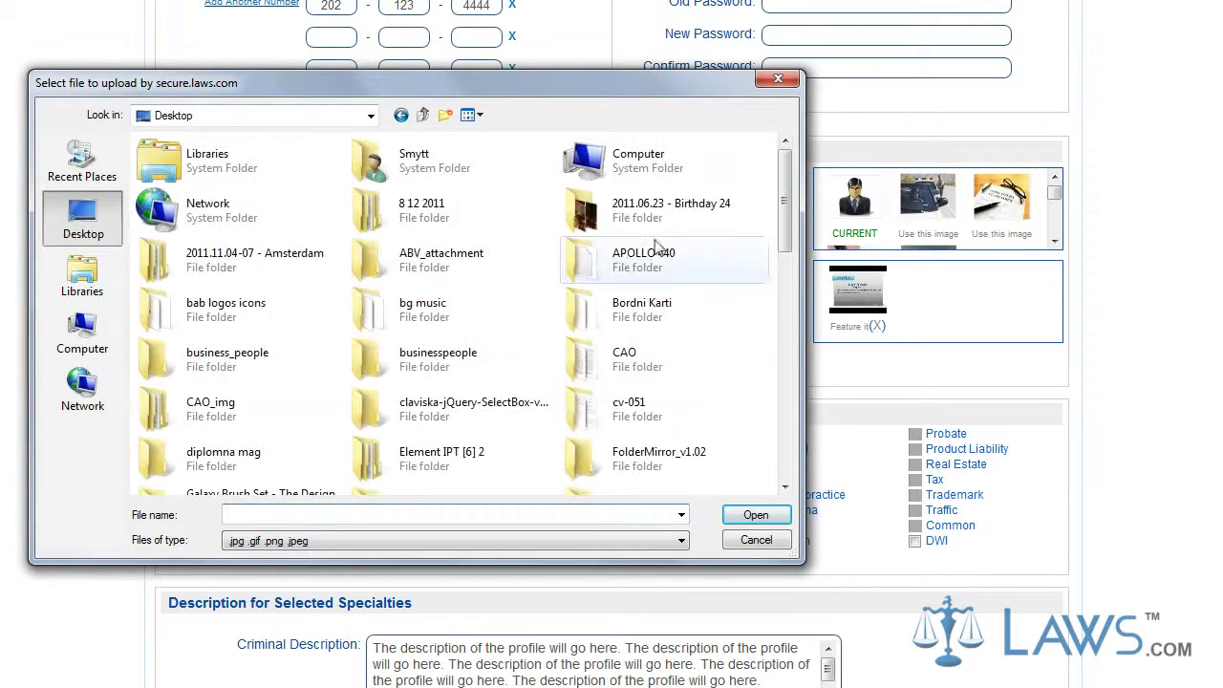
pyautogui.scroll(-10, 657, 247)
pyautogui.doubleClick(244, 210)
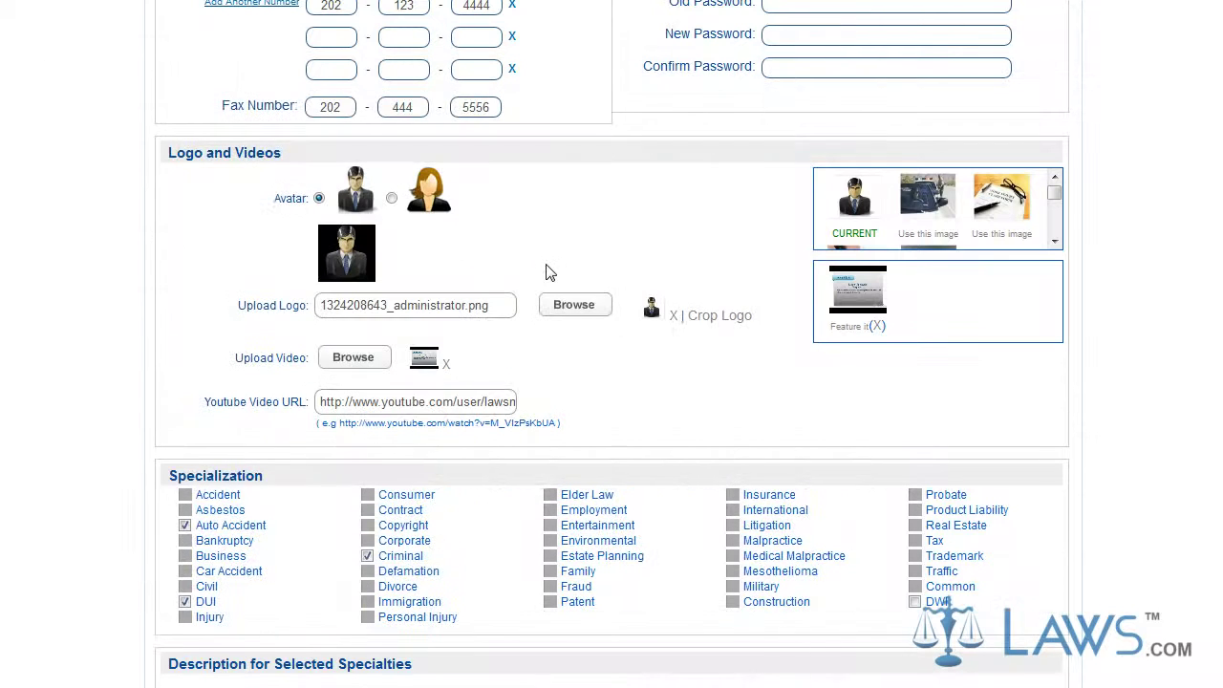
# - Try to crop the uploaded logo by slightly resizing the crop area in the large picture
pyautogui.click(706, 317)
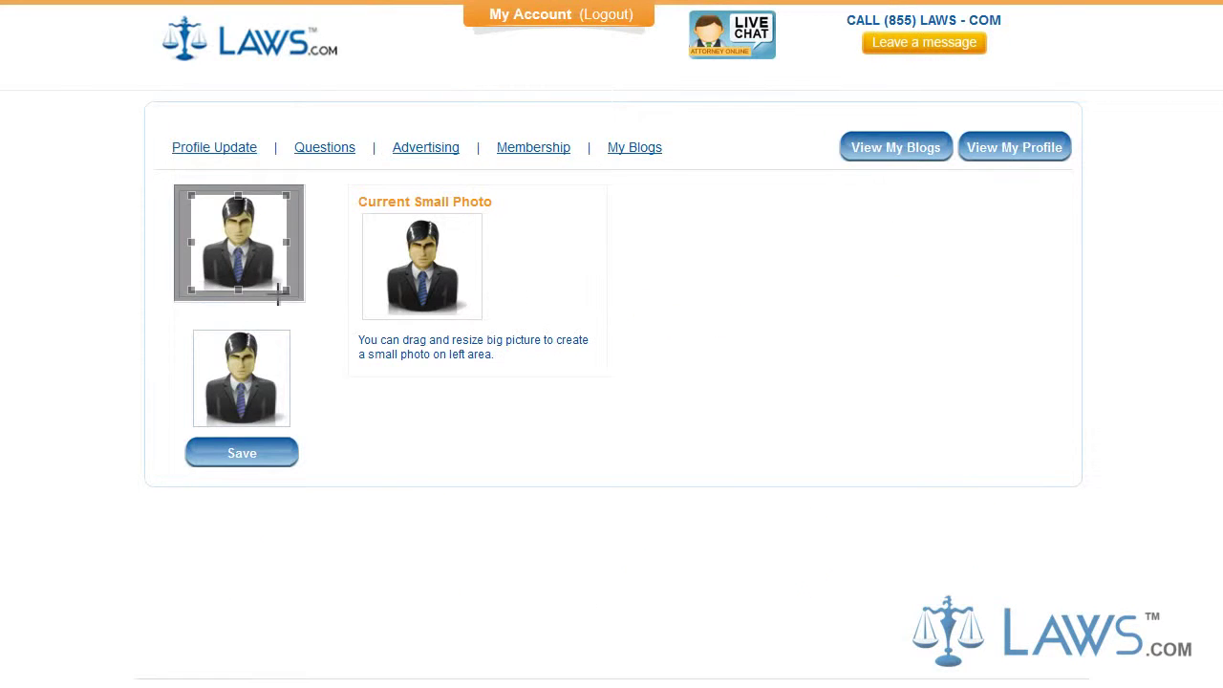
pyautogui.moveTo(278, 296)
pyautogui.mouseDown()
pyautogui.moveTo(256, 275)
pyautogui.moveTo(272, 286)
pyautogui.mouseUp()
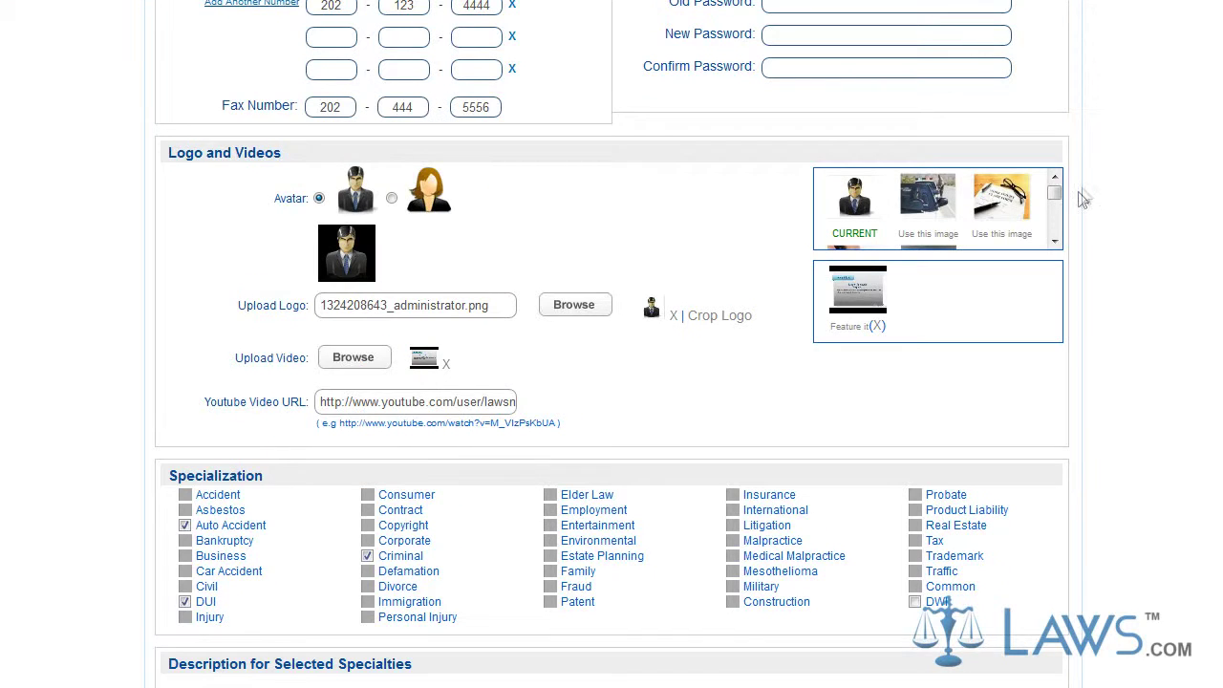
# - Preview the stock image "buying a house.JPG" from the logo image gallery and close the preview
pyautogui.scroll(-4, 1059, 202)
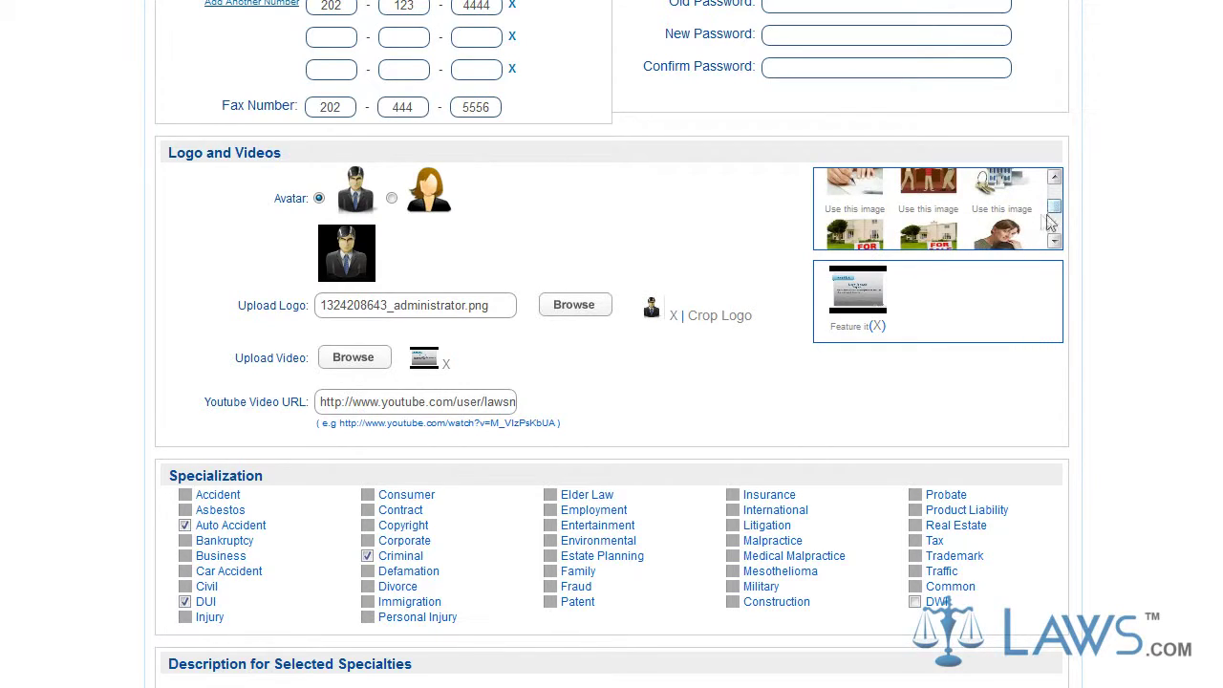
pyautogui.click(1005, 197)
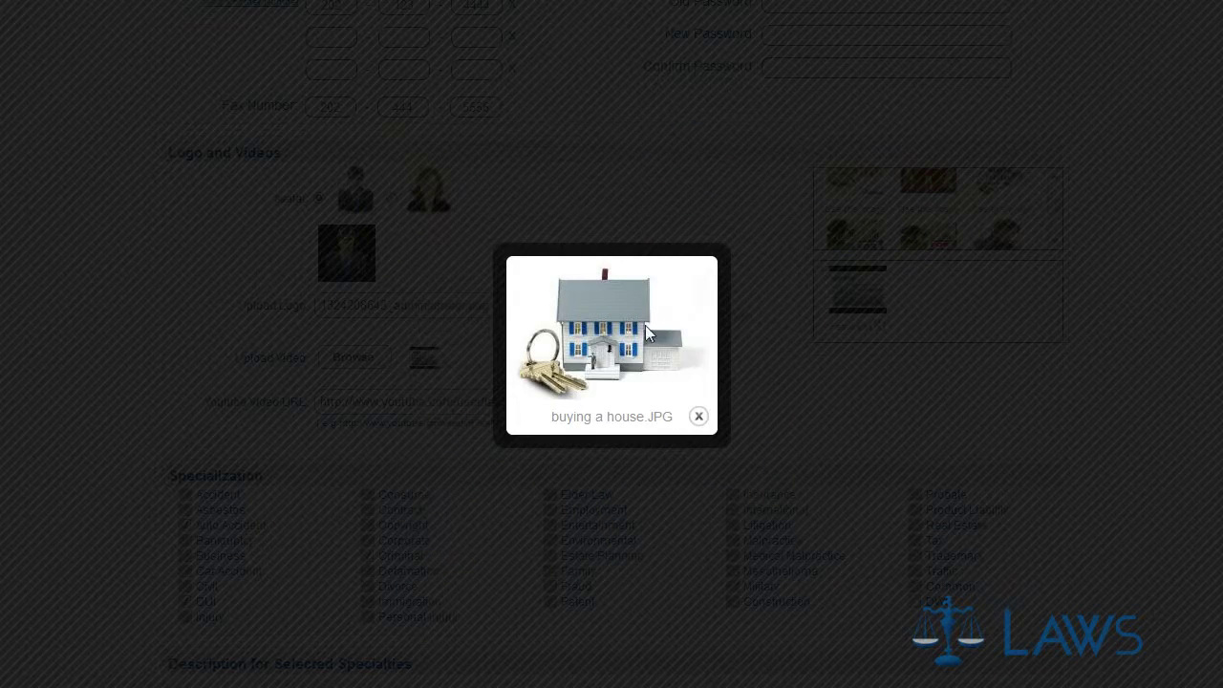
pyautogui.click(698, 417)
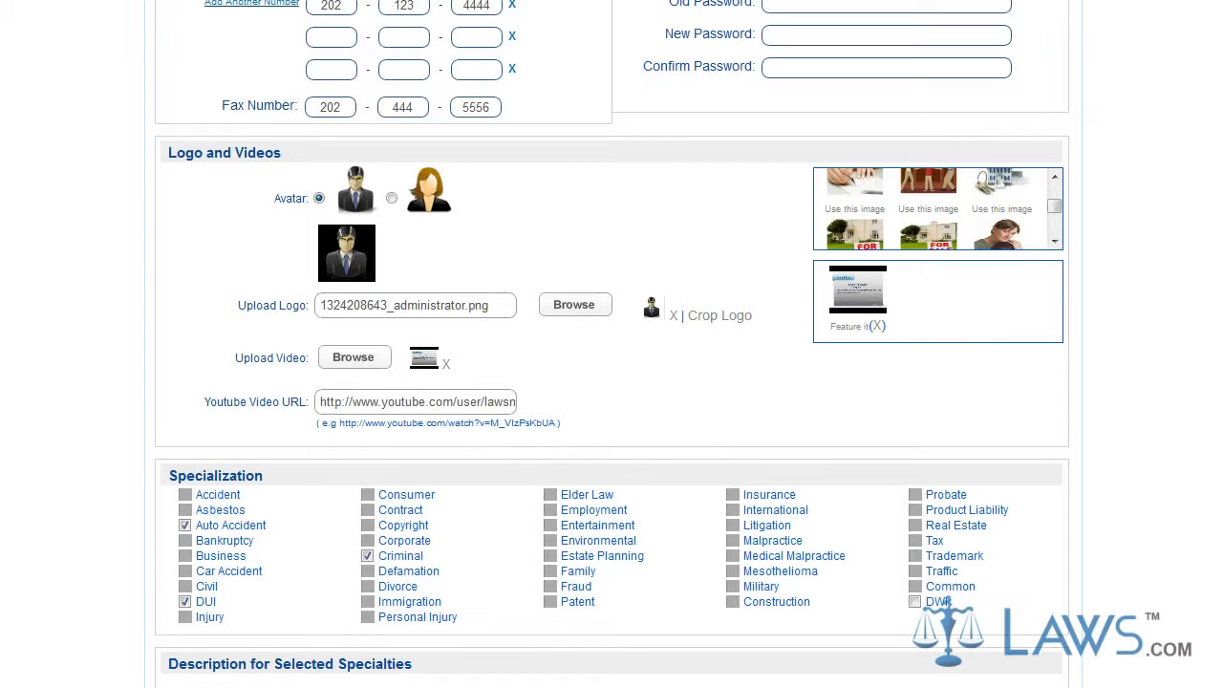
# - Open the attorney's own profile page from the beginning of the profile update form
pyautogui.middleClick(1151, 359)
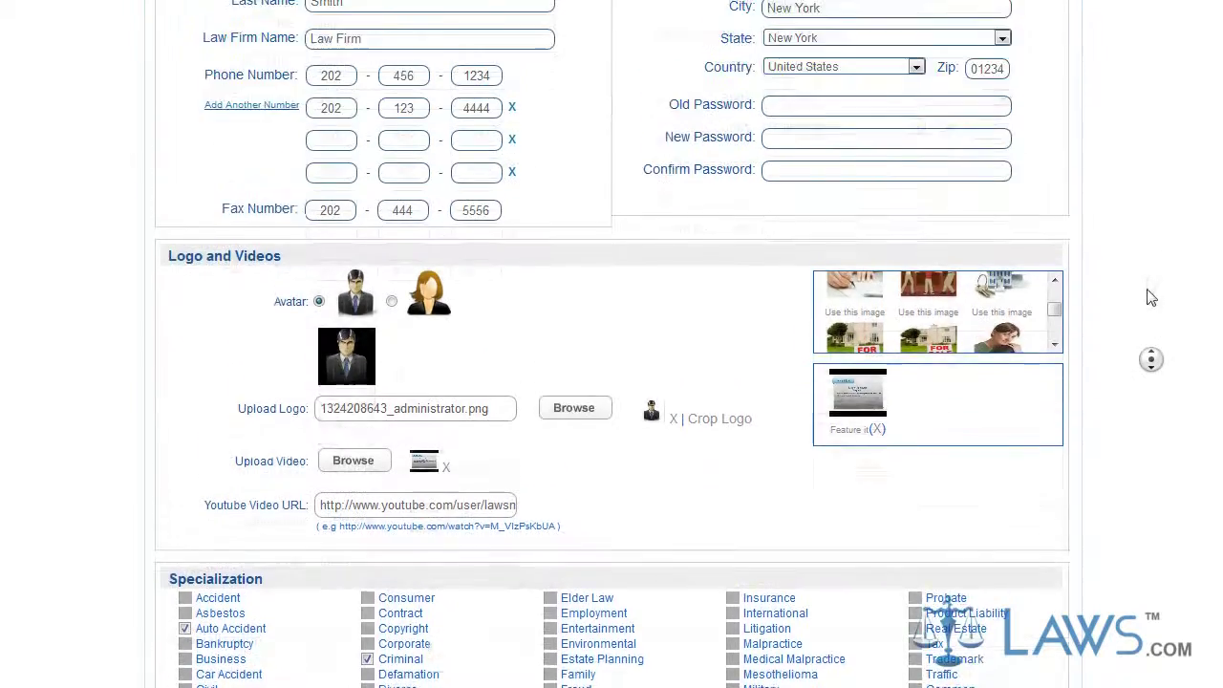
pyautogui.middleClick(1150, 245)
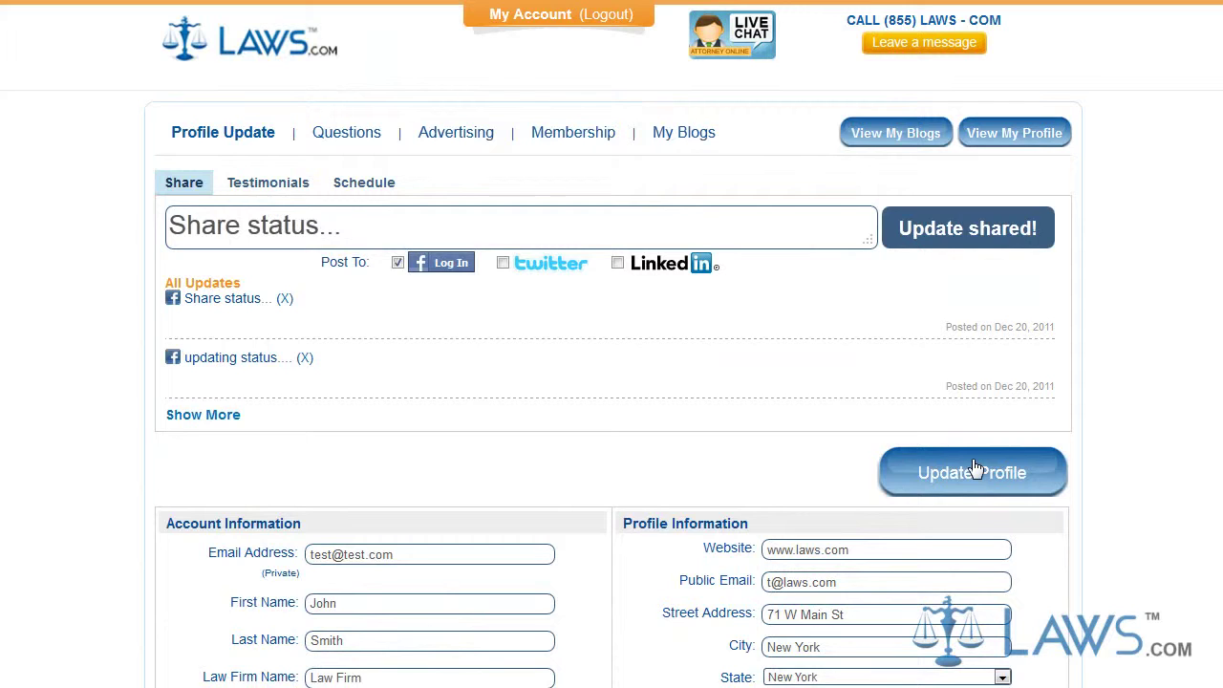
pyautogui.click(994, 138)
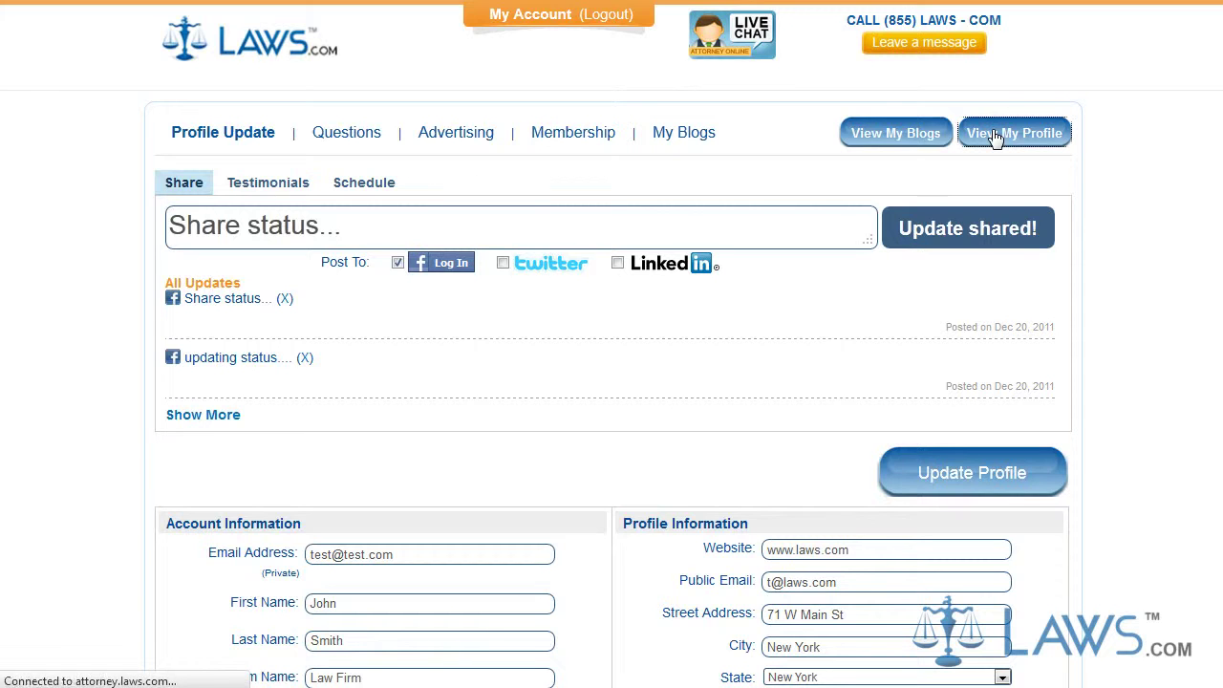